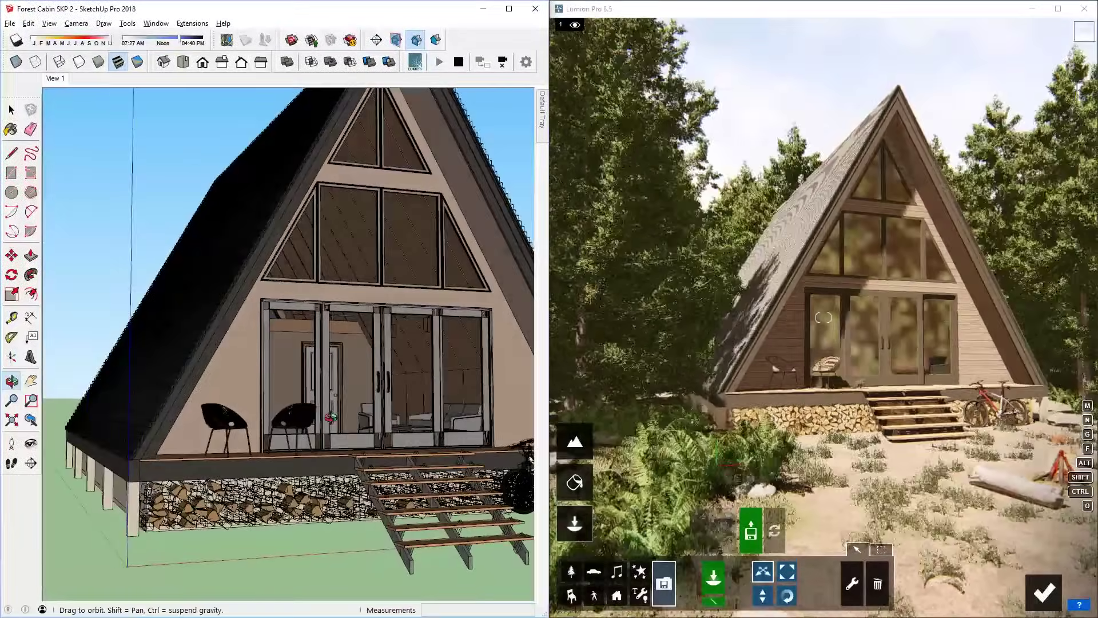
mouse_move(331, 418)
middle_mouse_down("shift")
mouse_move(304, 446)
mouse_move(308, 468)
mouse_move(291, 453)
middle_mouse_up("shift")
scroll(304, 446, "down", 1)
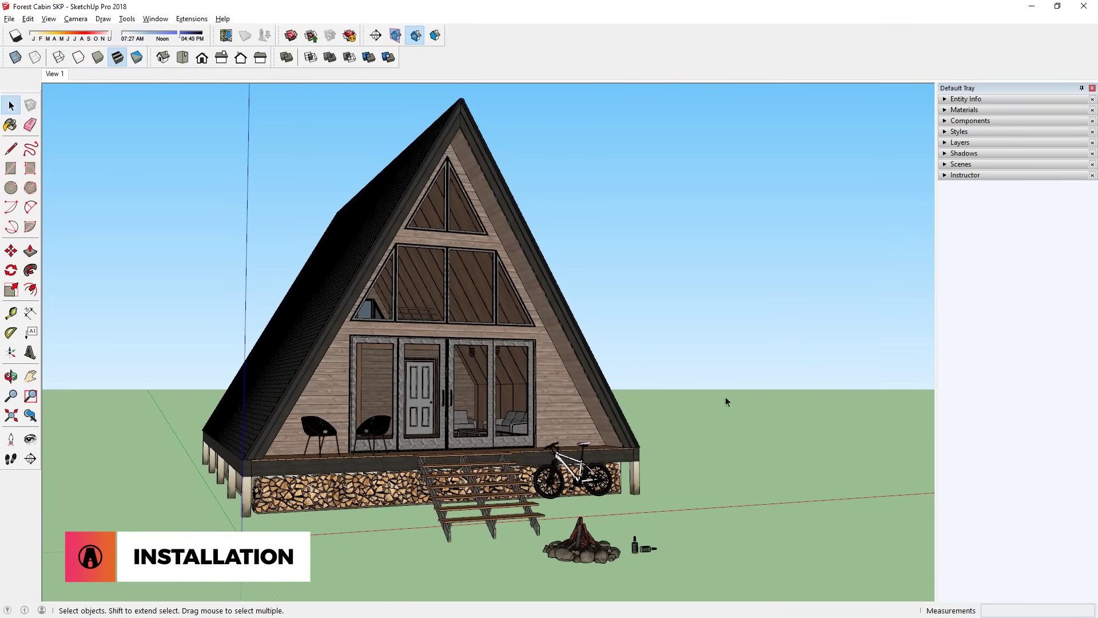
Search the Extension Warehouse for "lumion livesync" and install the Lumion LiveSync for SketchUp extension.
left_click(156, 22)
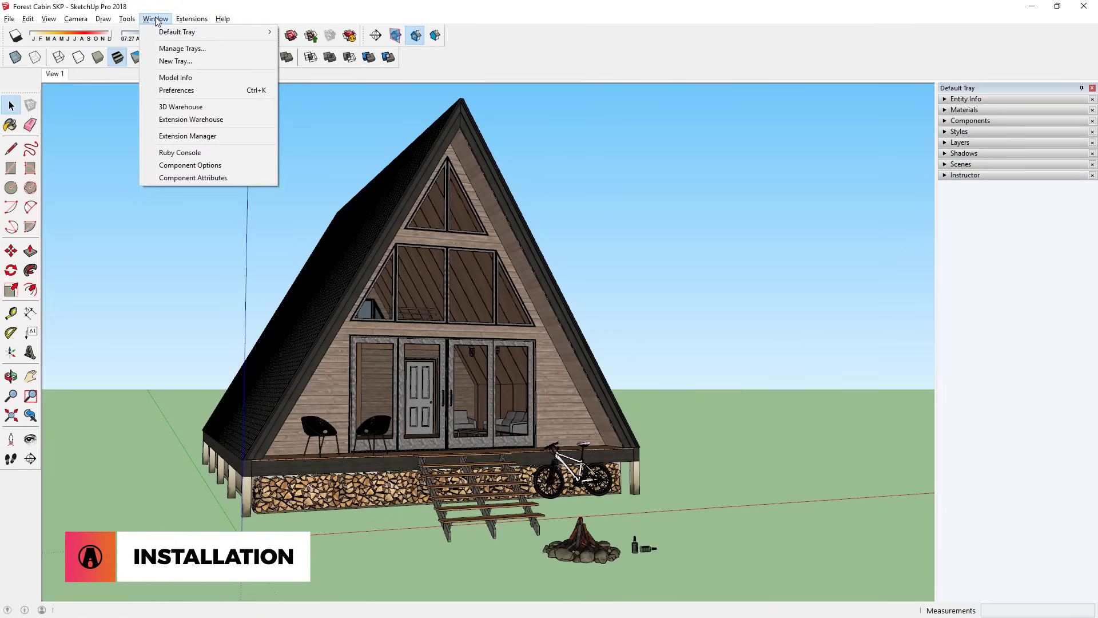
left_click(186, 120)
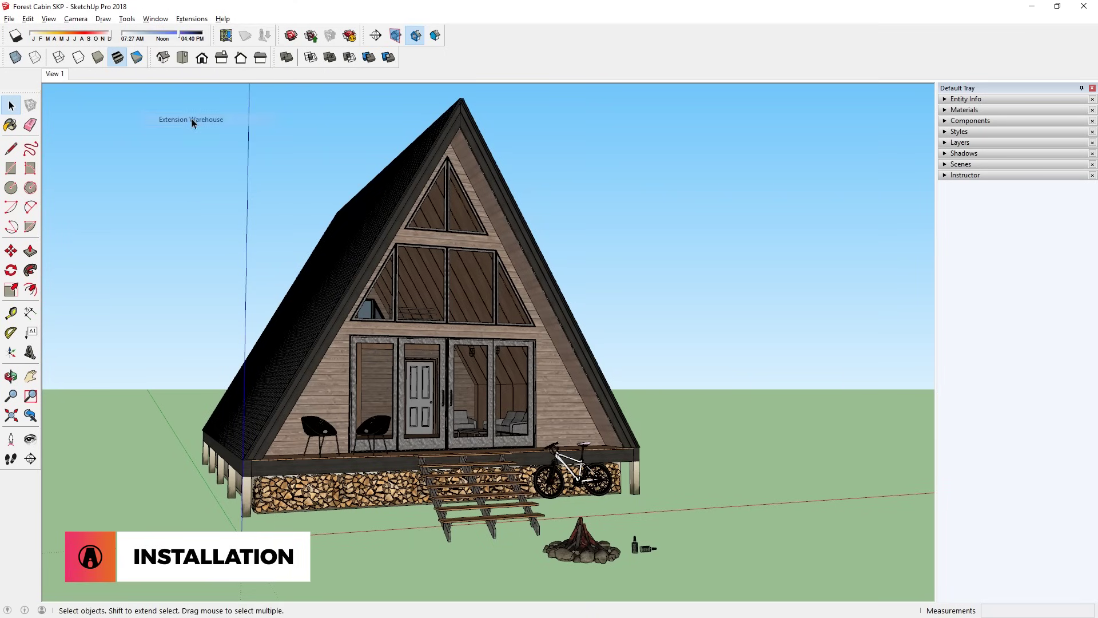
left_click(184, 42)
type("lumion livesync")
key("Return")
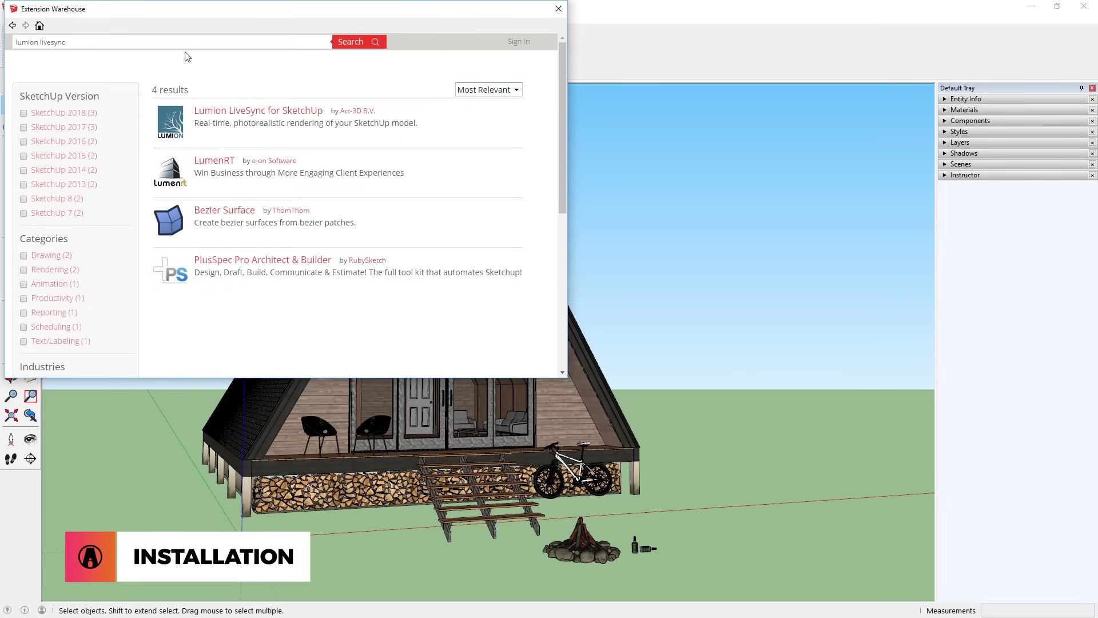
left_click(262, 112)
left_click(482, 94)
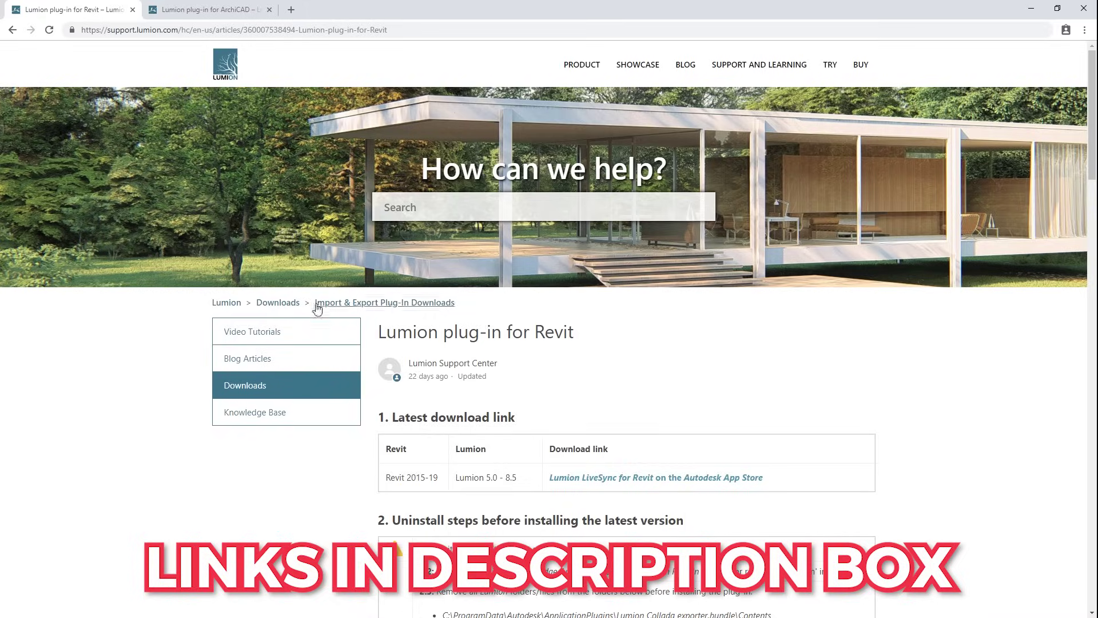
View the Lumion LiveSync for Revit page on the Autodesk App Store and the Lumion plug-in page for ArchiCAD.
left_click(681, 478)
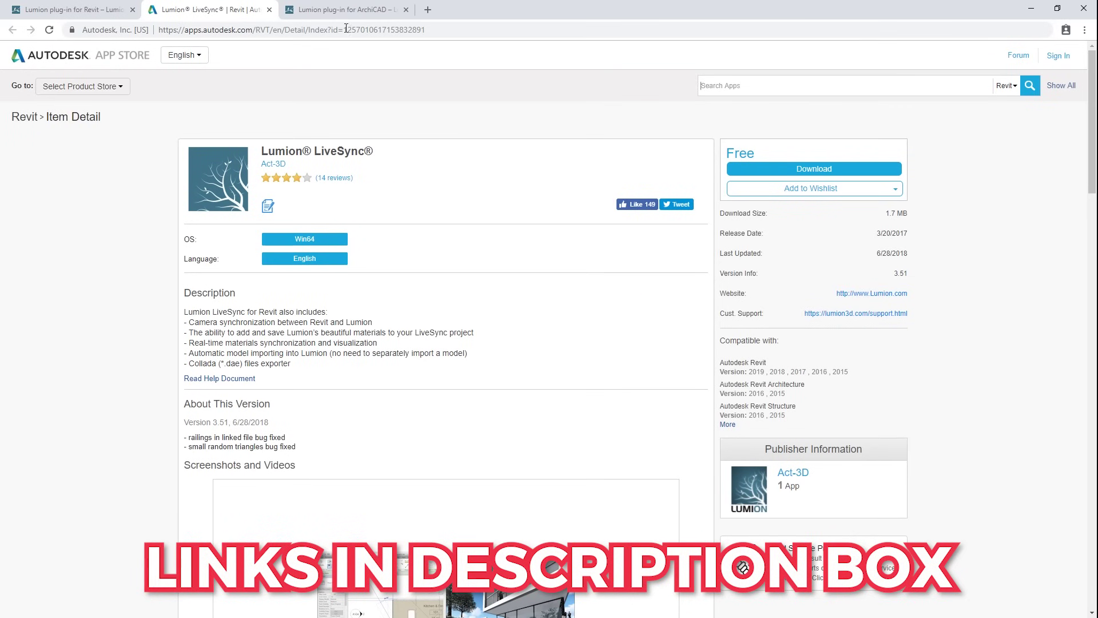
left_click(346, 8)
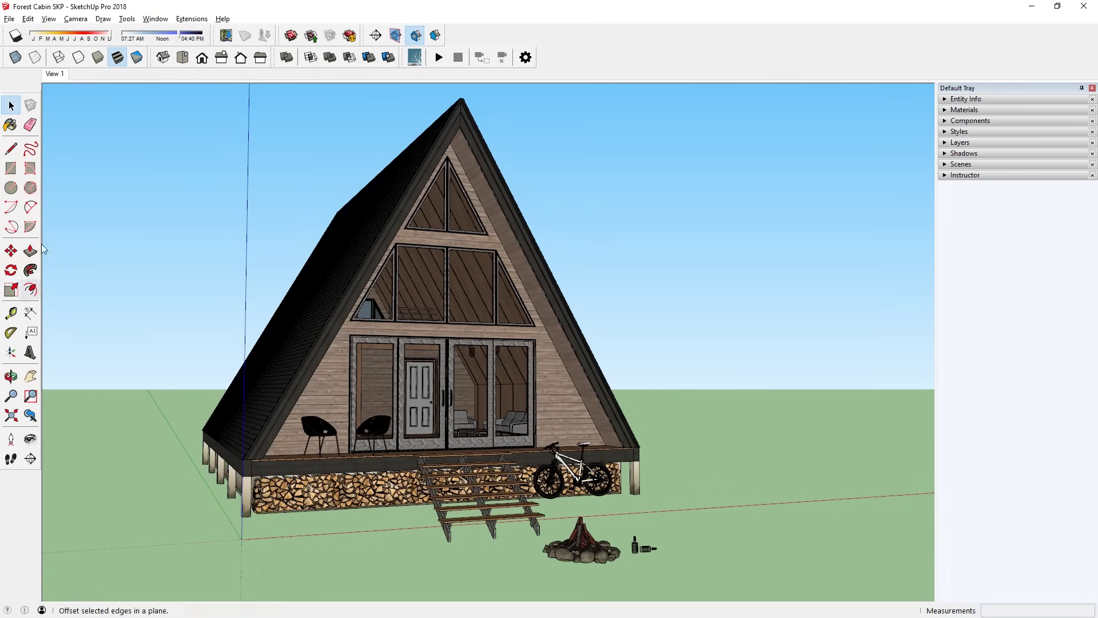
Open SketchUp's Extension Manager.
left_click(188, 20)
mouse_move(150, 22)
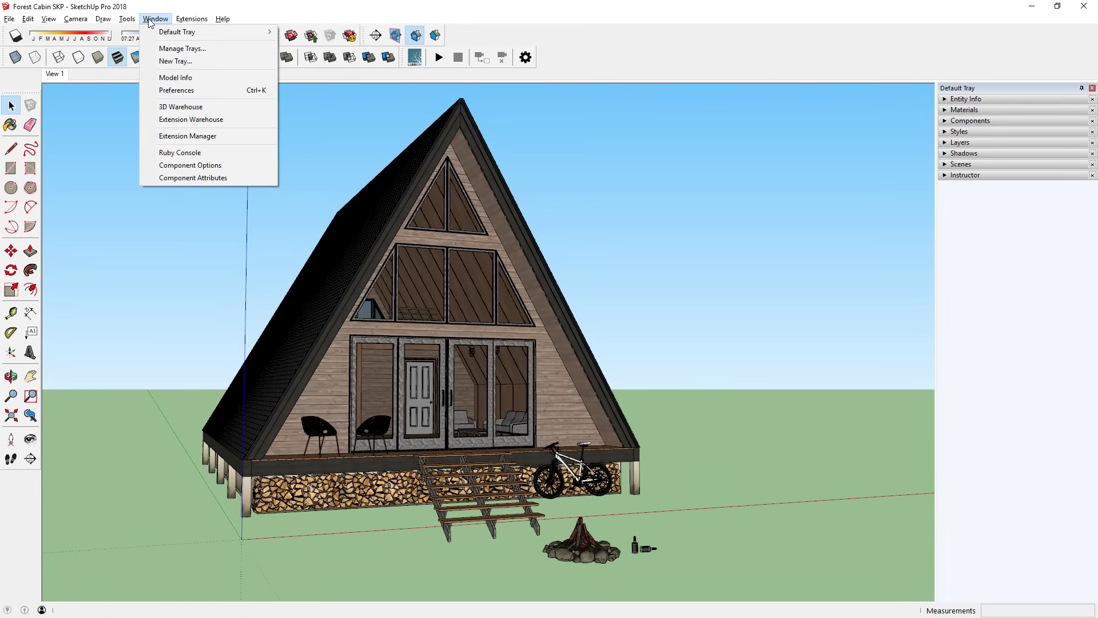
left_click(208, 136)
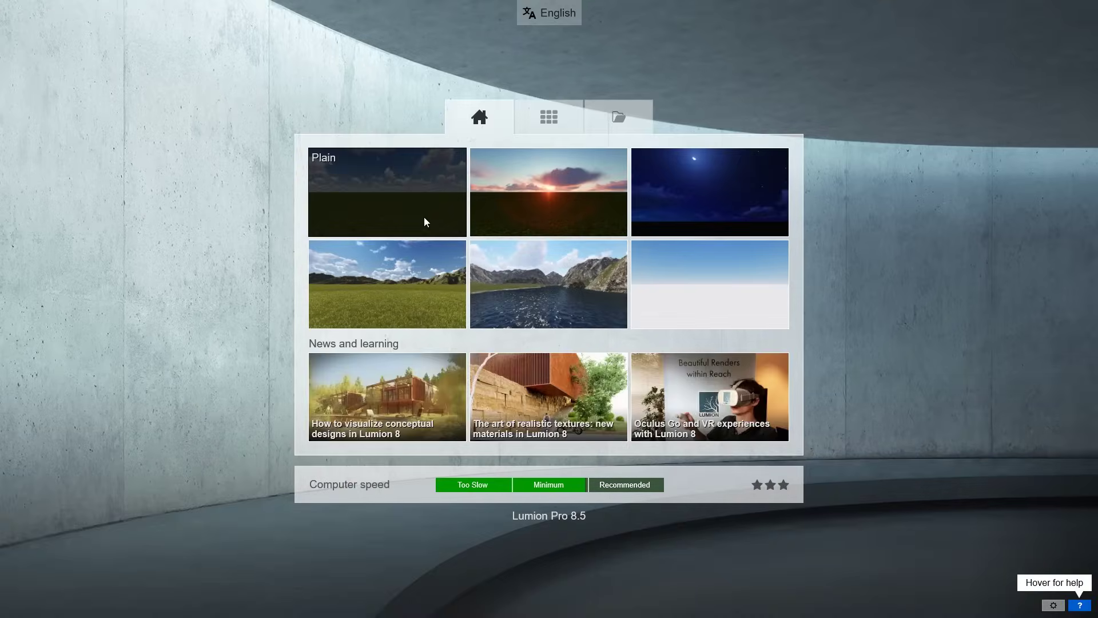
In Lumion, start a new scene from the Plain template and turn off full-screen mode in the settings.
left_click(424, 217)
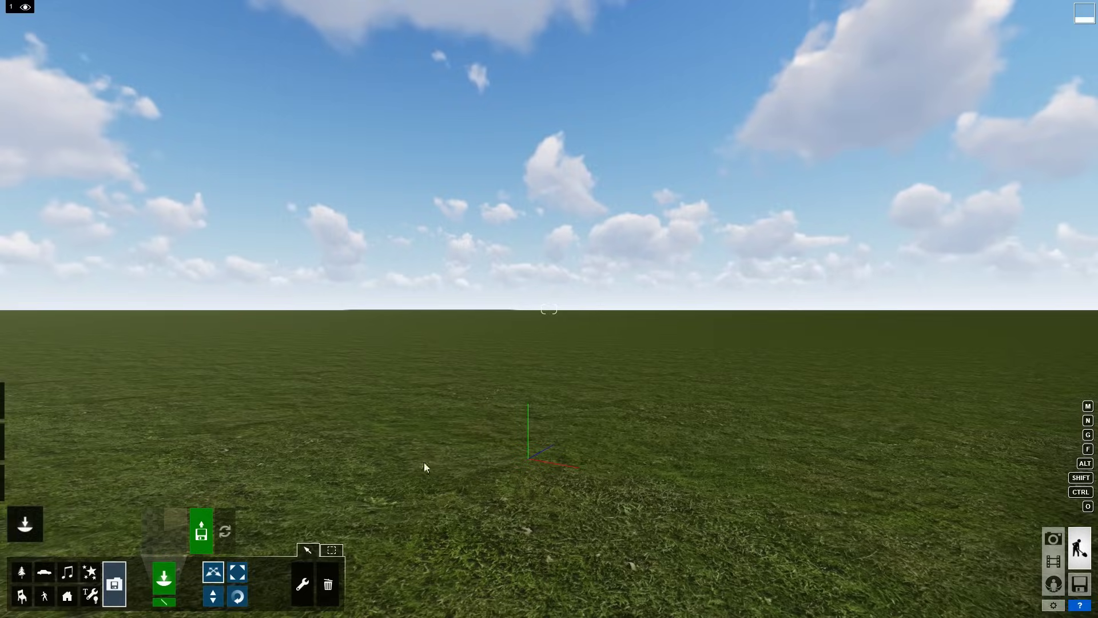
left_click(1053, 606)
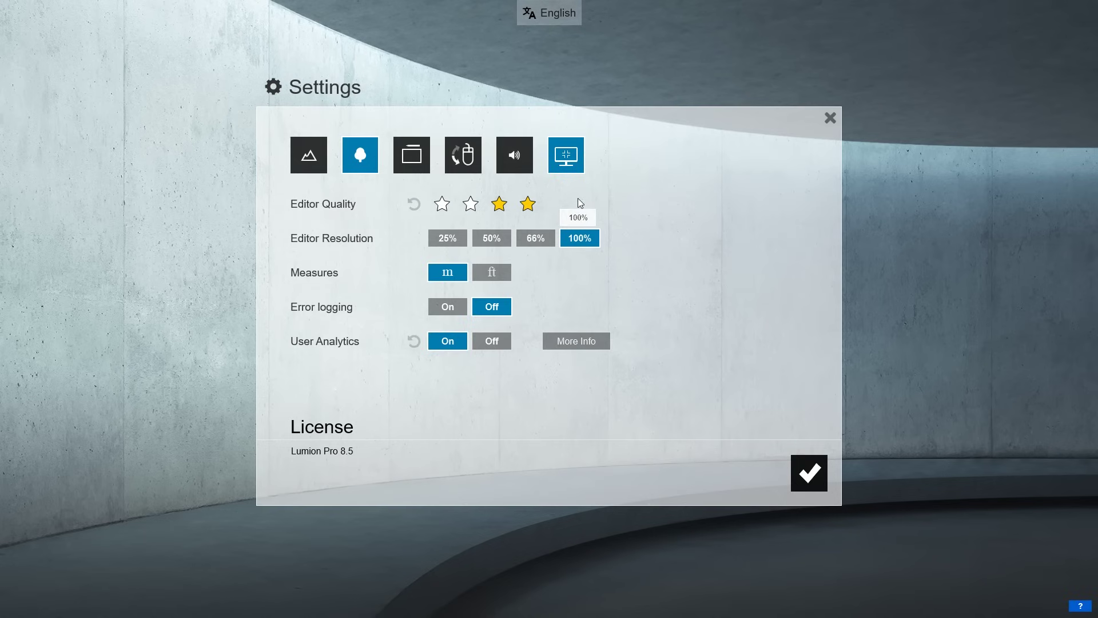
left_click(576, 163)
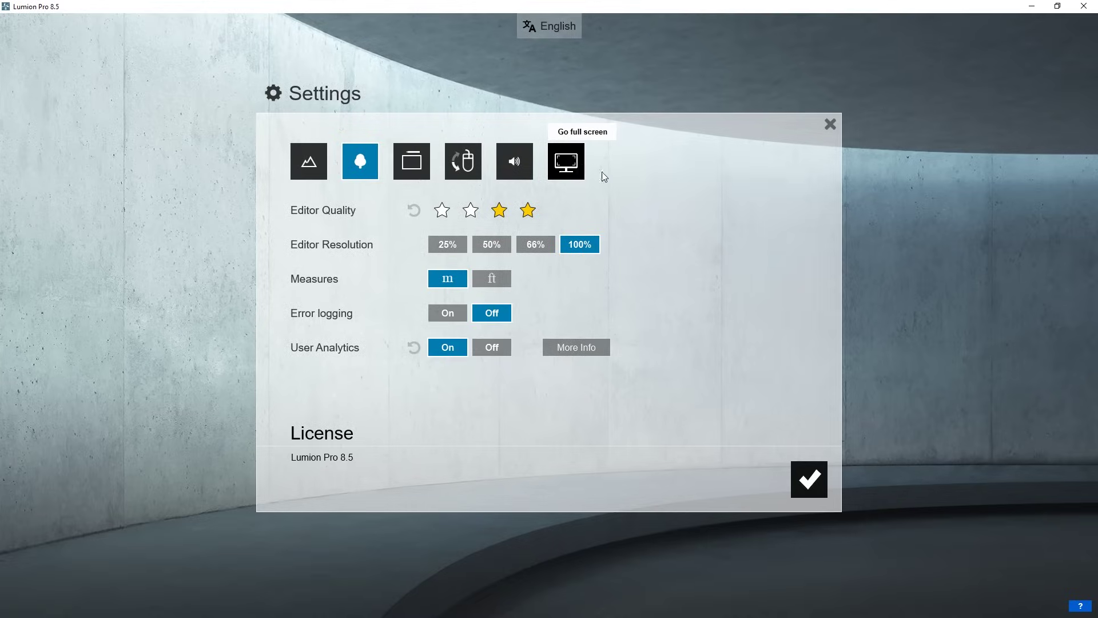
Arrange the Lumion and SketchUp windows side by side and return to the Lumion scene.
mouse_move(707, 6)
left_mouse_down()
mouse_move(698, 9)
mouse_move(993, 171)
mouse_move(1093, 159)
left_mouse_up()
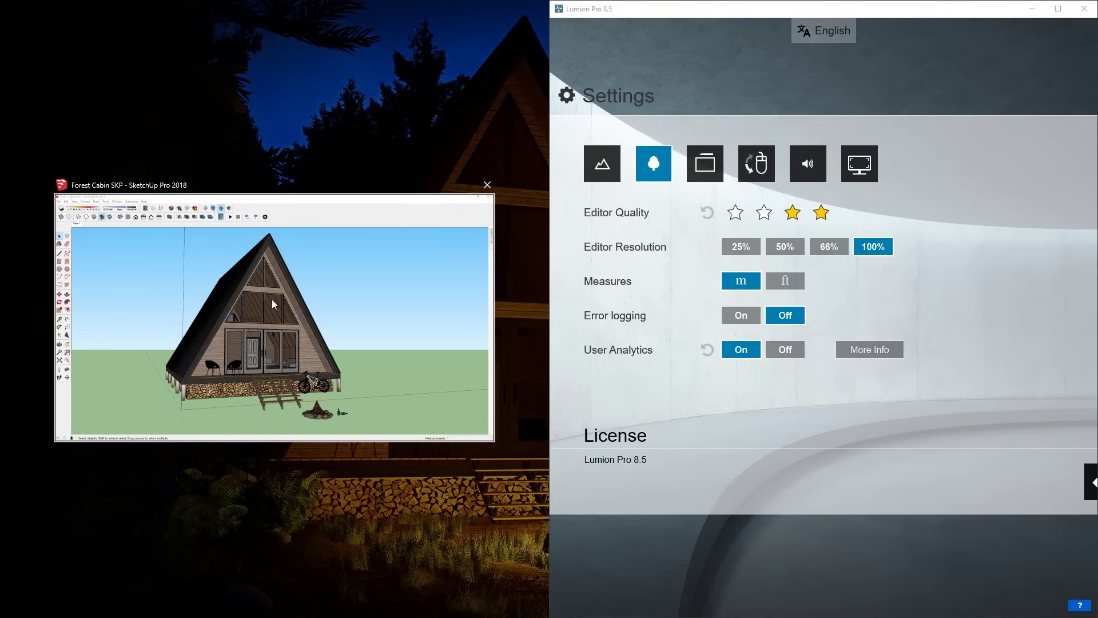
left_click(272, 299)
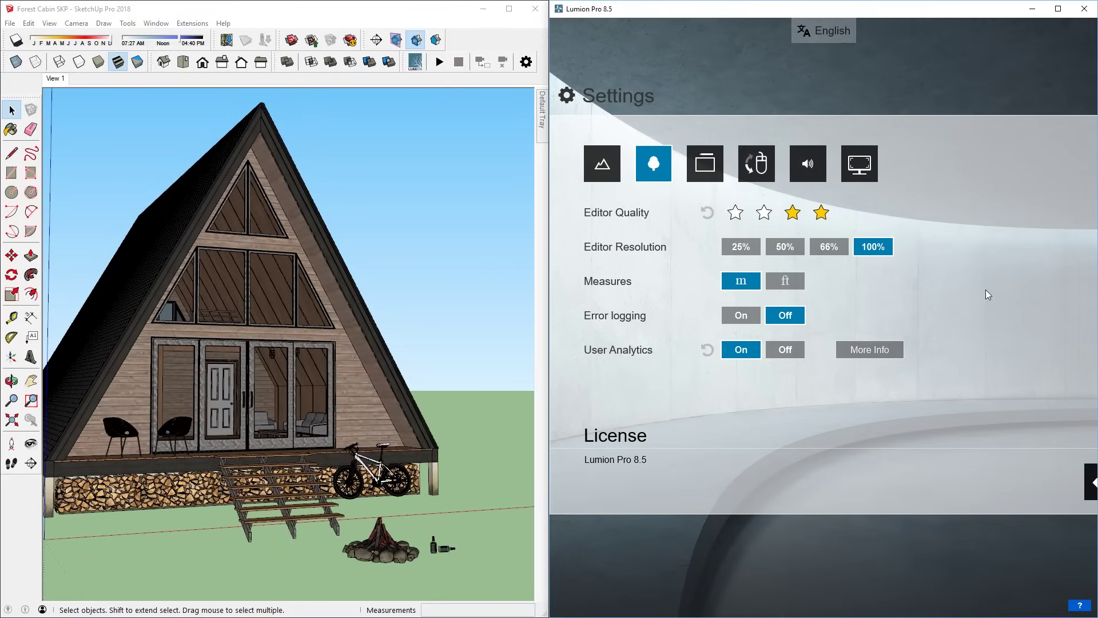
left_click(1093, 481)
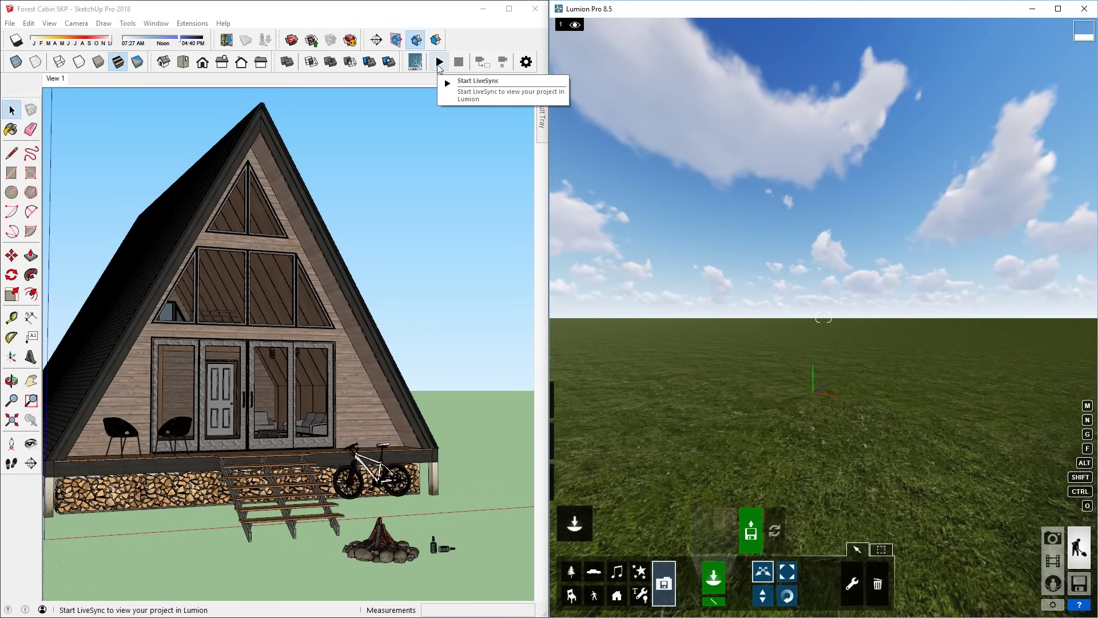
Start LiveSync for the Forest Cabin model and orbit around the cabin to check the synchronised camera in Lumion.
left_click(439, 62)
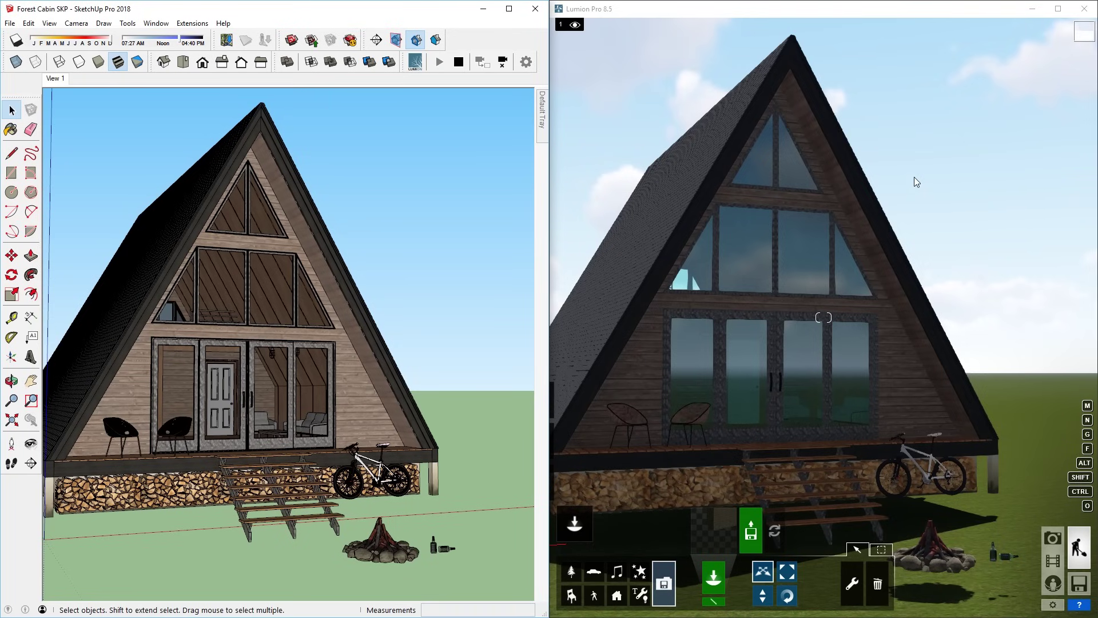
mouse_move(289, 337)
middle_mouse_down()
mouse_move(388, 392)
mouse_move(269, 434)
mouse_move(112, 406)
middle_mouse_up()
left_click(56, 78)
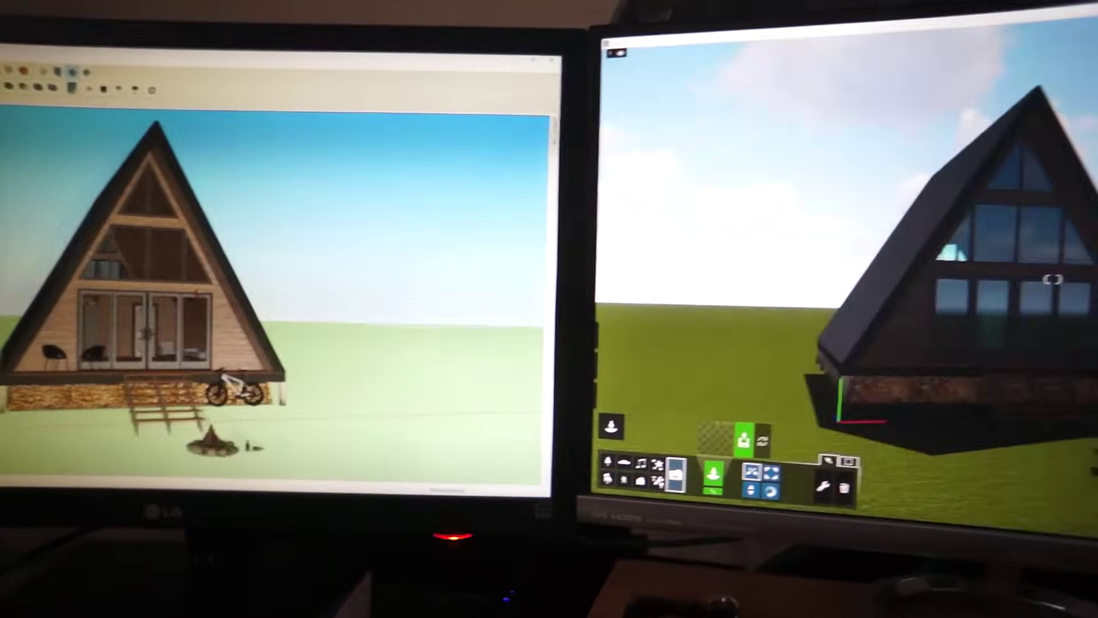
mouse_move(198, 293)
middle_mouse_down()
mouse_move(172, 295)
mouse_move(442, 314)
middle_mouse_up()
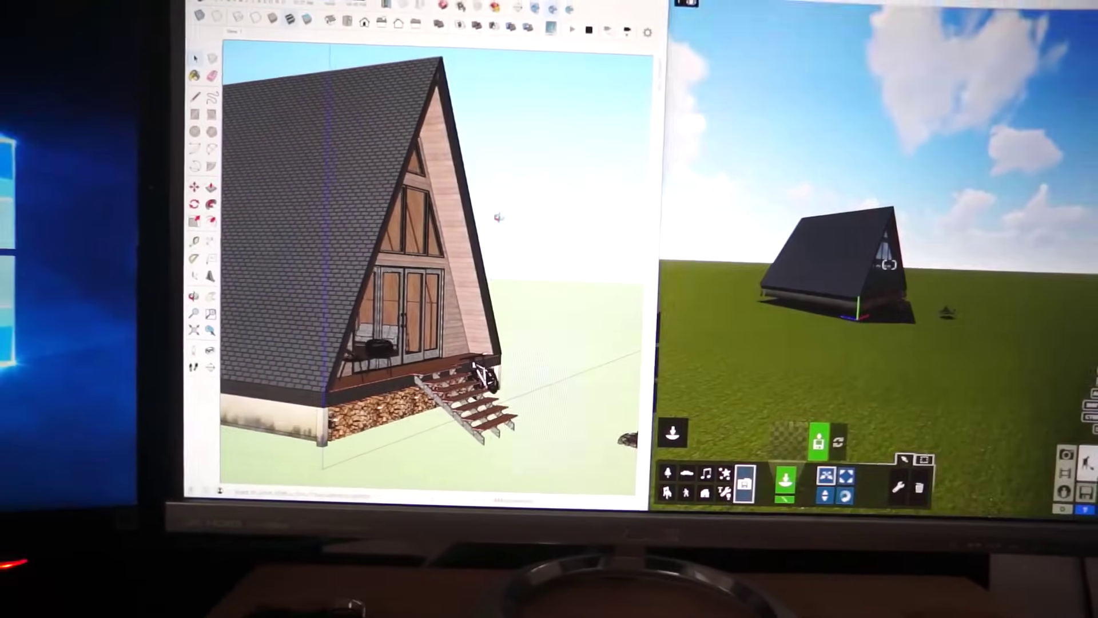
mouse_move(499, 217)
middle_mouse_down()
mouse_move(377, 229)
mouse_move(438, 235)
middle_mouse_up()
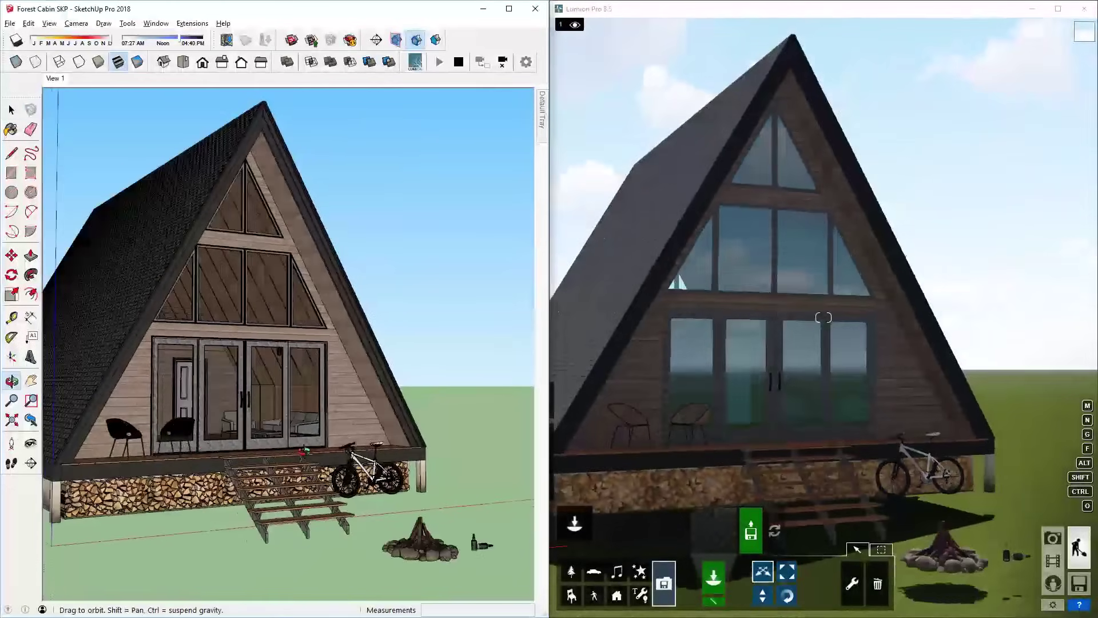
mouse_move(304, 451)
middle_mouse_down()
mouse_move(408, 446)
mouse_move(208, 464)
mouse_move(273, 541)
middle_mouse_up()
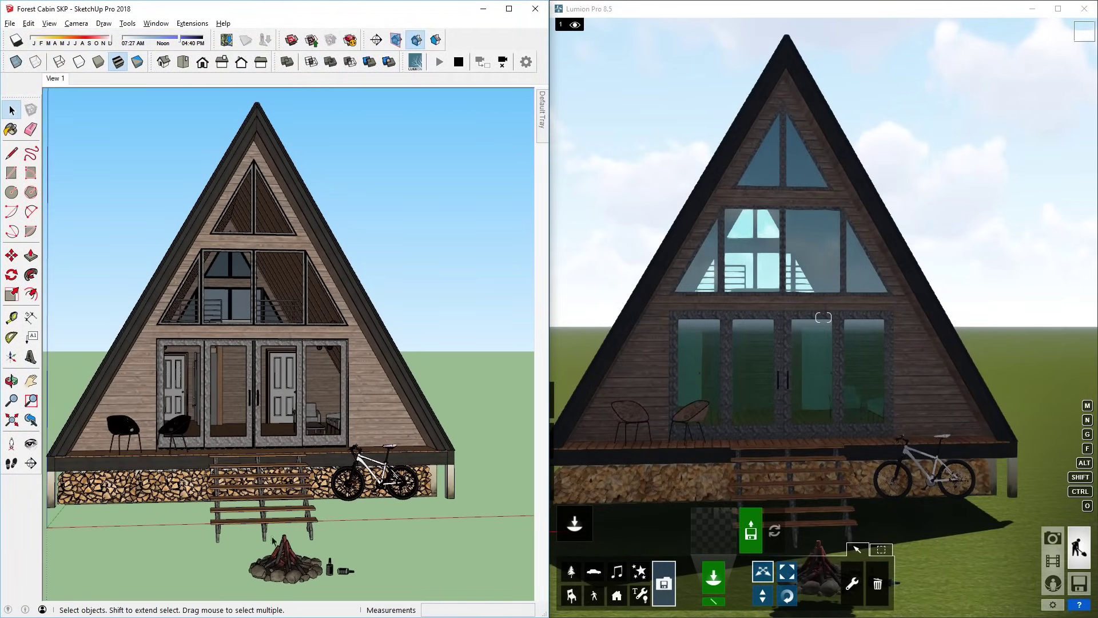
Try to move the campfire and the bottles in front of the cabin's steps.
left_click_drag(255, 556, 361, 588)
key("m")
left_click(337, 571)
key("space")
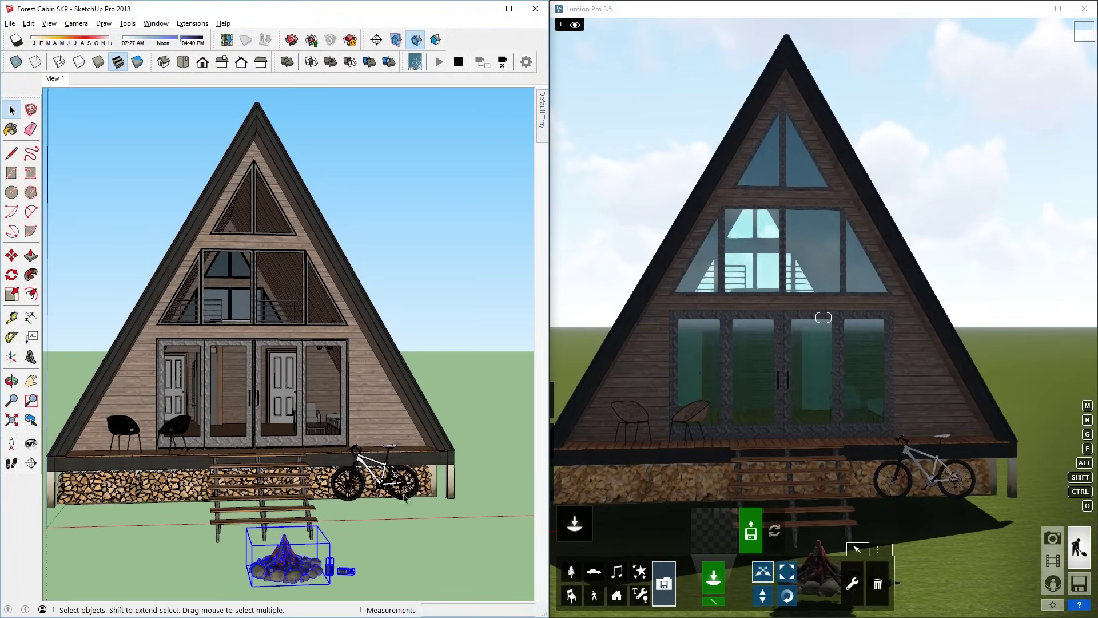
Move the bicycle beyond the right end of the cabin's deck, then erase it.
left_click(371, 478)
key("m")
left_click(366, 520)
key("space")
right_click(464, 480)
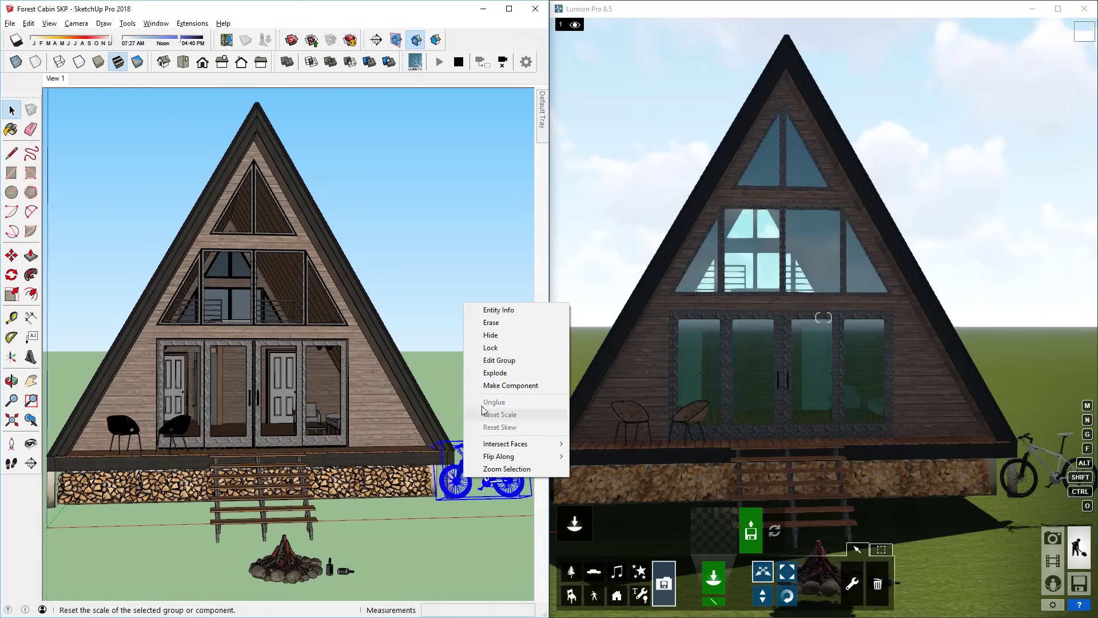
left_click(491, 323)
Open the cabin group and move the two porch chairs along the deck to the right side of the glass doors.
double_click(174, 429)
left_click(174, 429)
key("m")
left_click(174, 555)
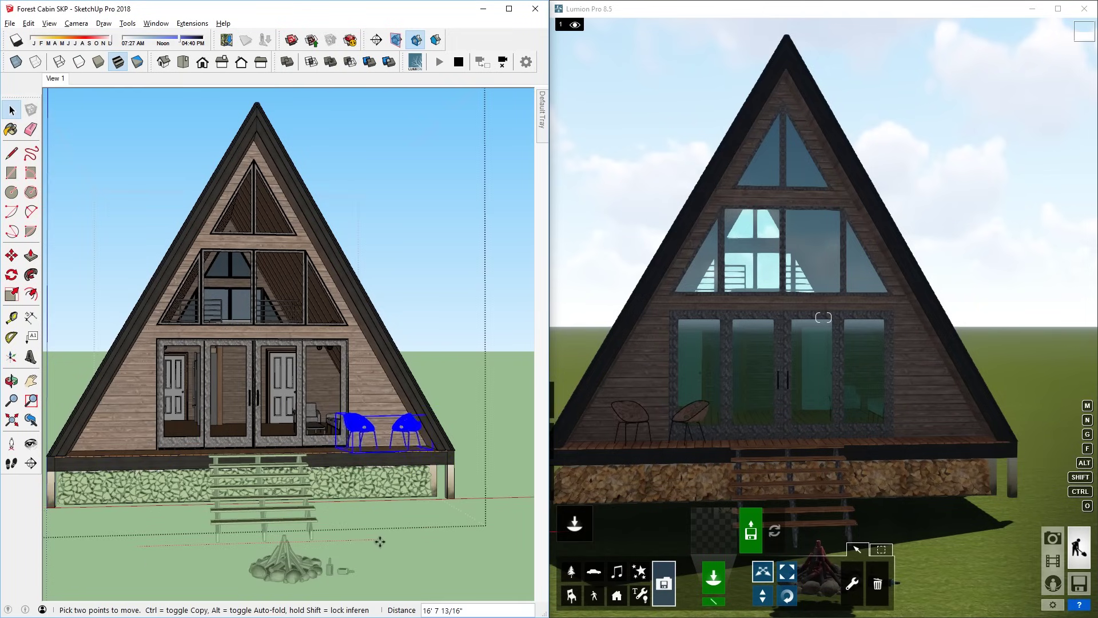
left_click(359, 542)
key("space")
left_click(486, 534)
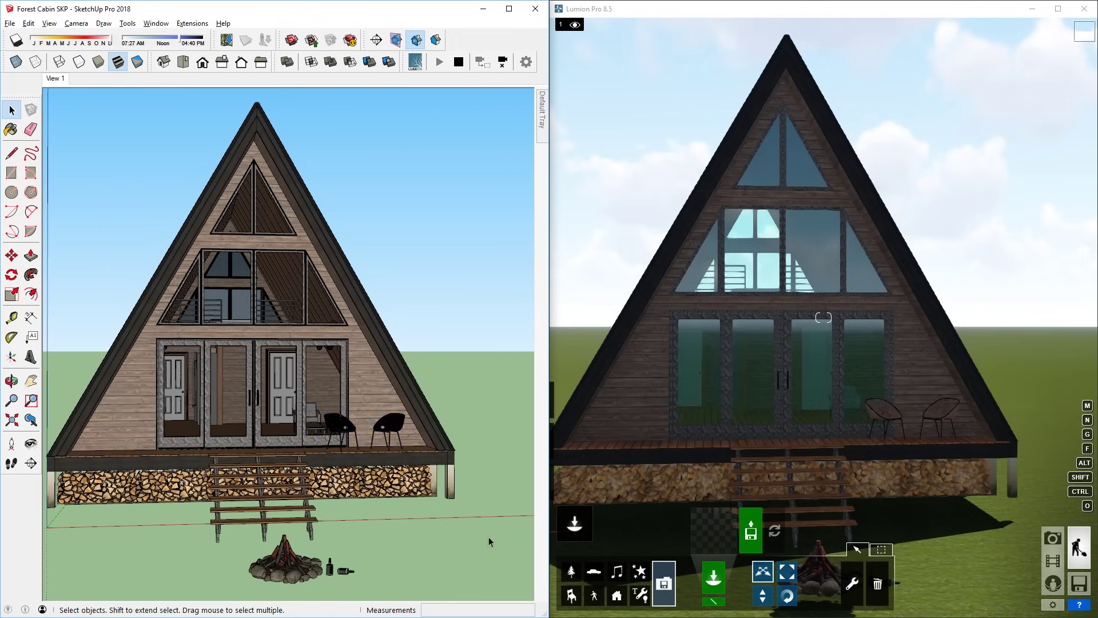
Undo the chair move and the bicycle edits, and return to the View 1 scene.
key("ctrl+z")
key("ctrl+z")
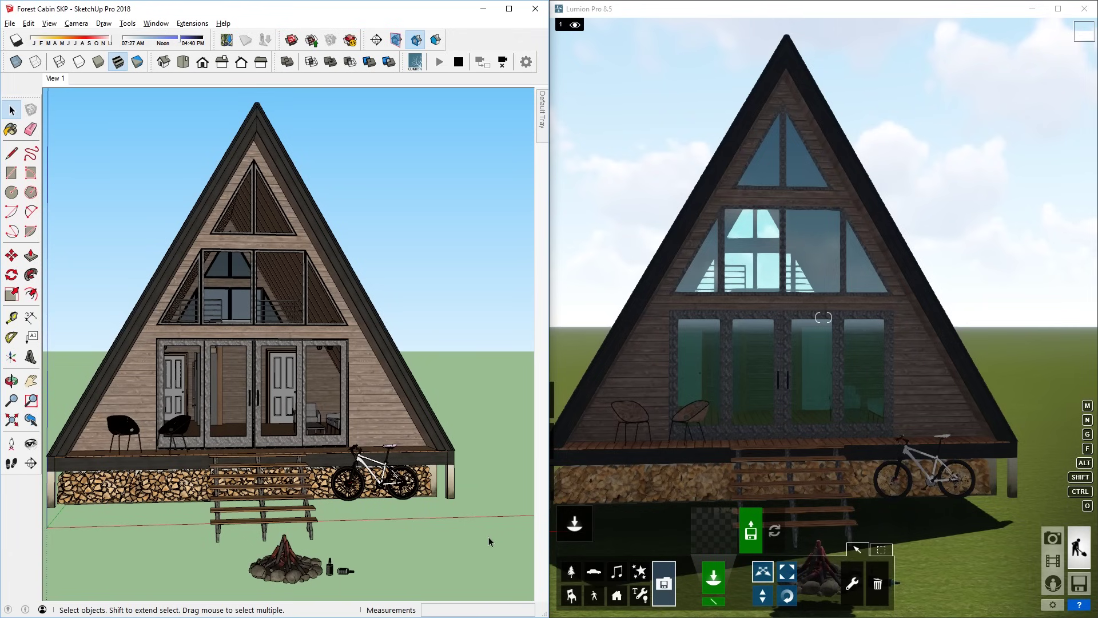
left_click(64, 79)
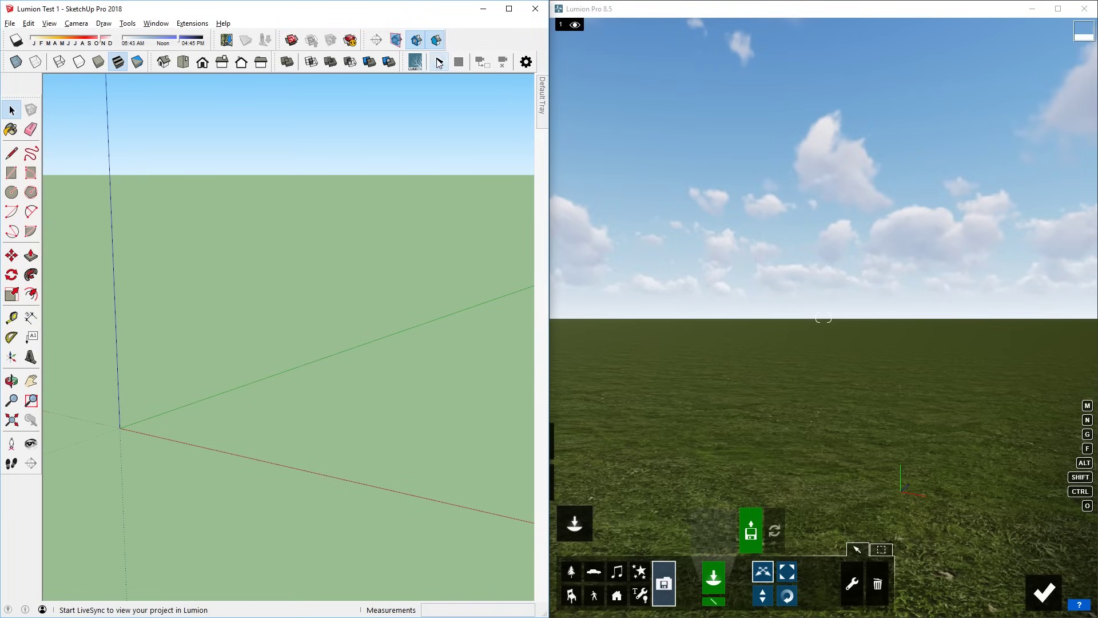
Start LiveSync for the empty Lumion Test 1 model and open the 3D Warehouse to bring in an old-town street model.
left_click(439, 63)
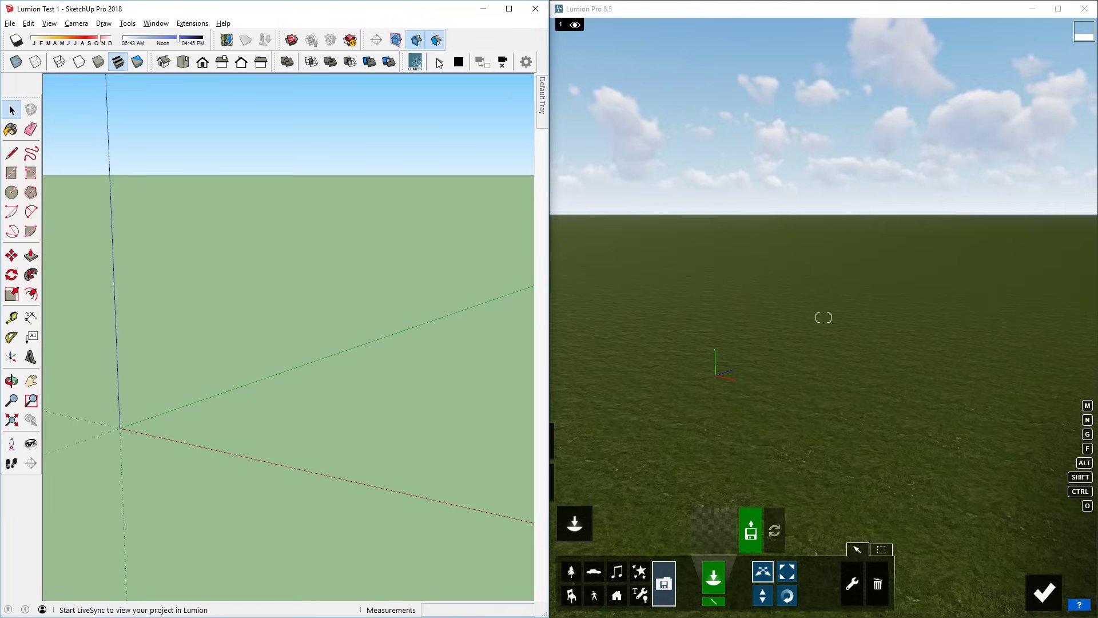
mouse_move(211, 328)
middle_mouse_down()
mouse_move(282, 372)
mouse_move(238, 380)
middle_mouse_up()
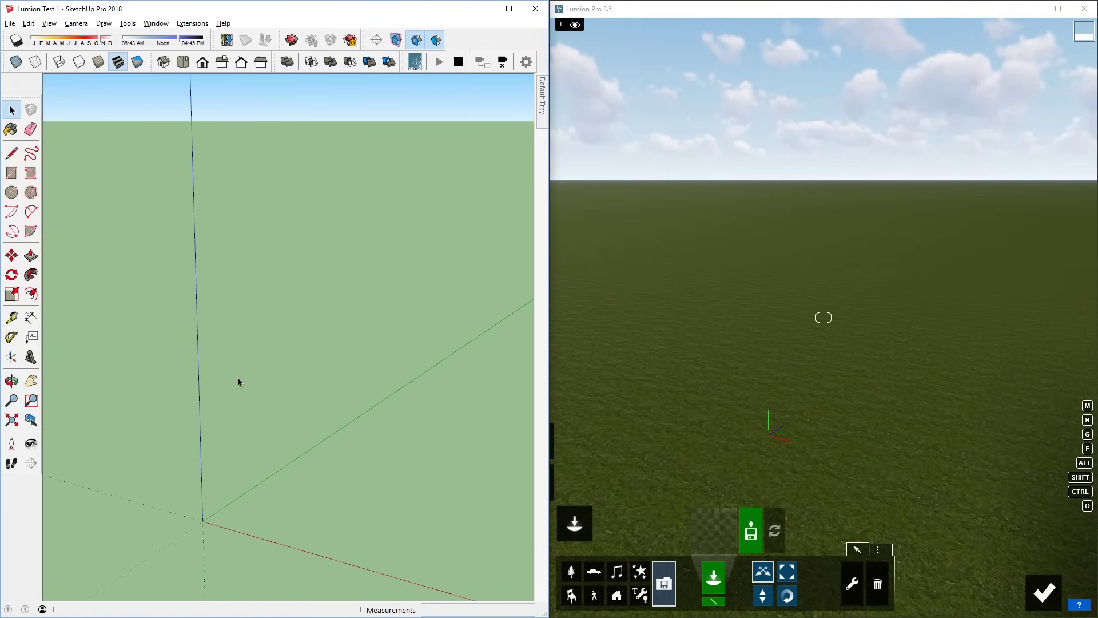
left_click(156, 23)
left_click(187, 110)
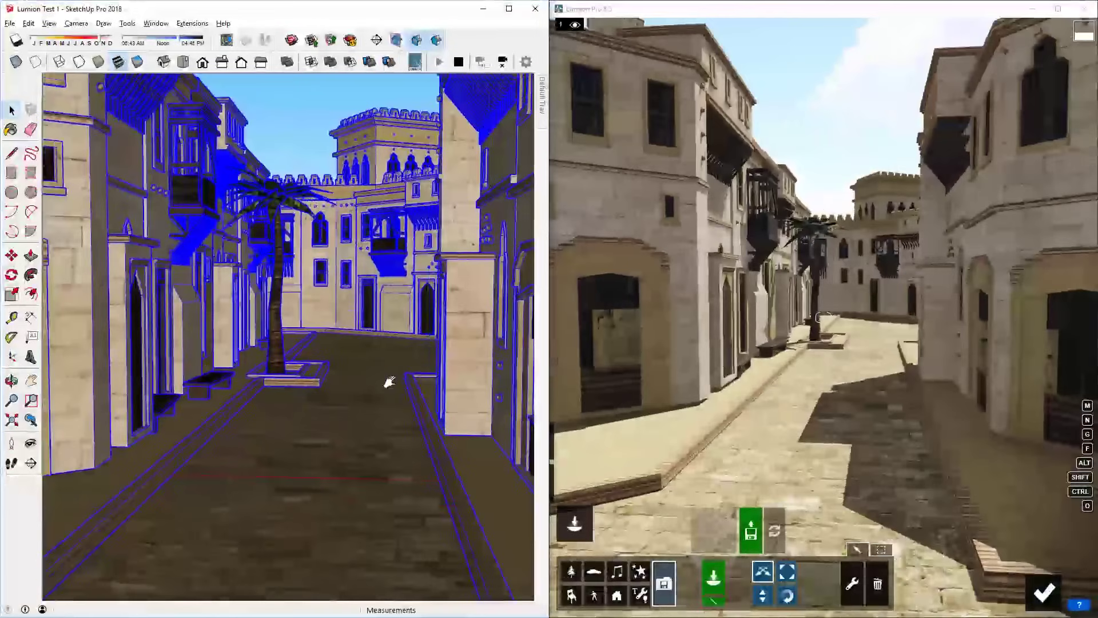
Open the street model's group and delete the palm tree from the planter.
double_click(276, 287)
left_click(275, 287)
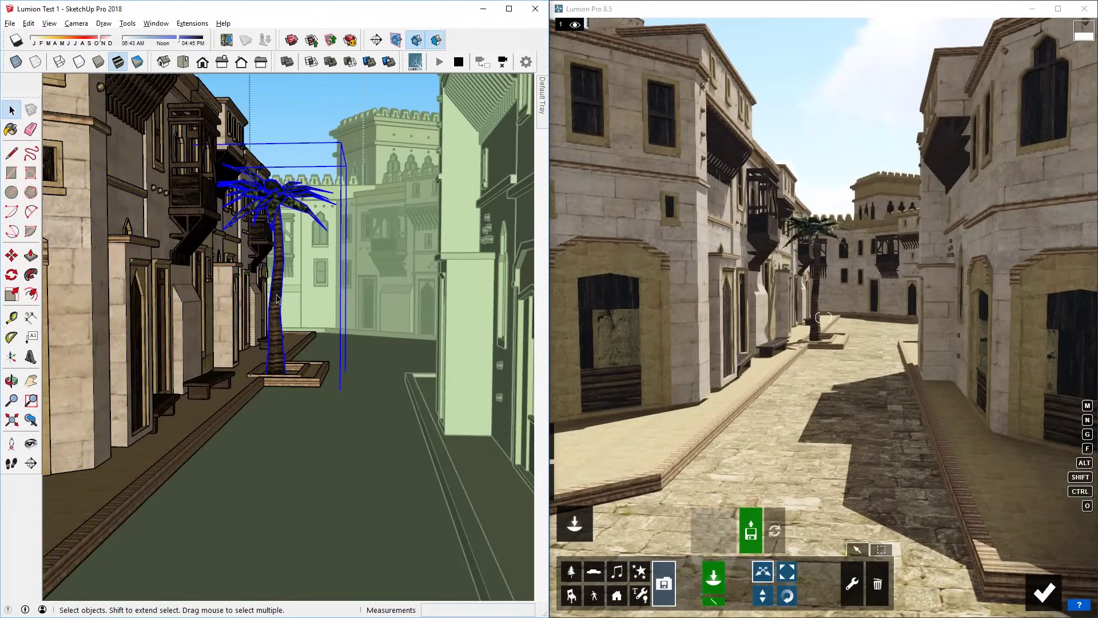
key("Delete")
Place a tall palm from the Nature Library's Palm category in the street planter, and close the SketchUp group.
left_click(573, 572)
left_click(715, 533)
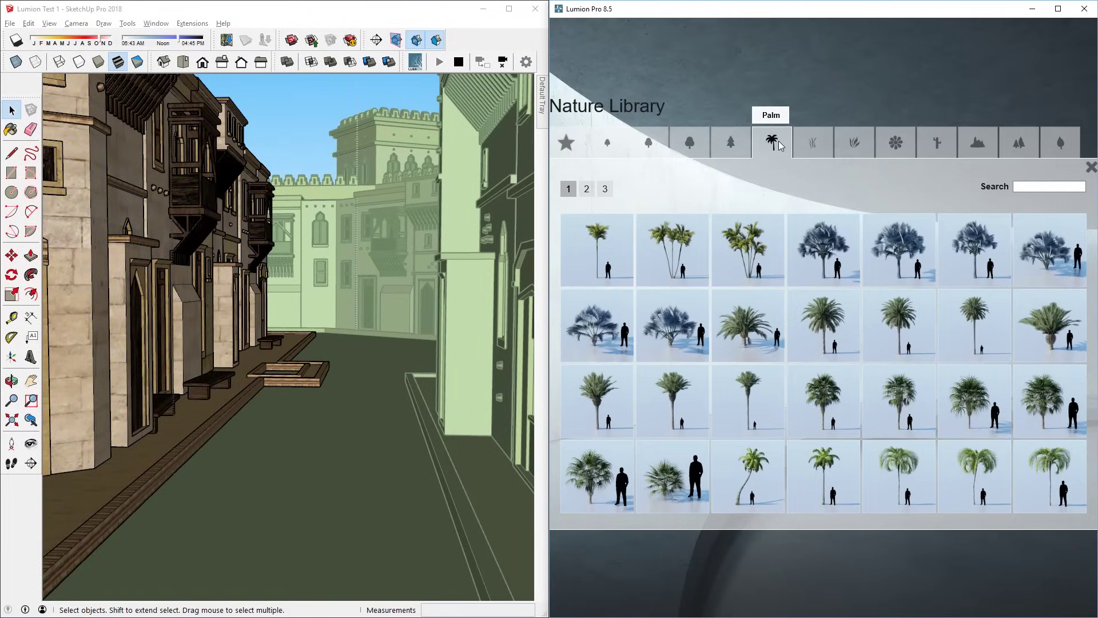
left_click(827, 477)
scroll(811, 303, "up", 5)
left_click(799, 421)
left_click(343, 427)
mouse_move(343, 428)
middle_mouse_down()
mouse_move(353, 417)
mouse_move(408, 460)
middle_mouse_up()
Add leaves to the stone wall material in the Material Editor, adjusting the spread and leaves type, and save the material.
left_click(587, 486)
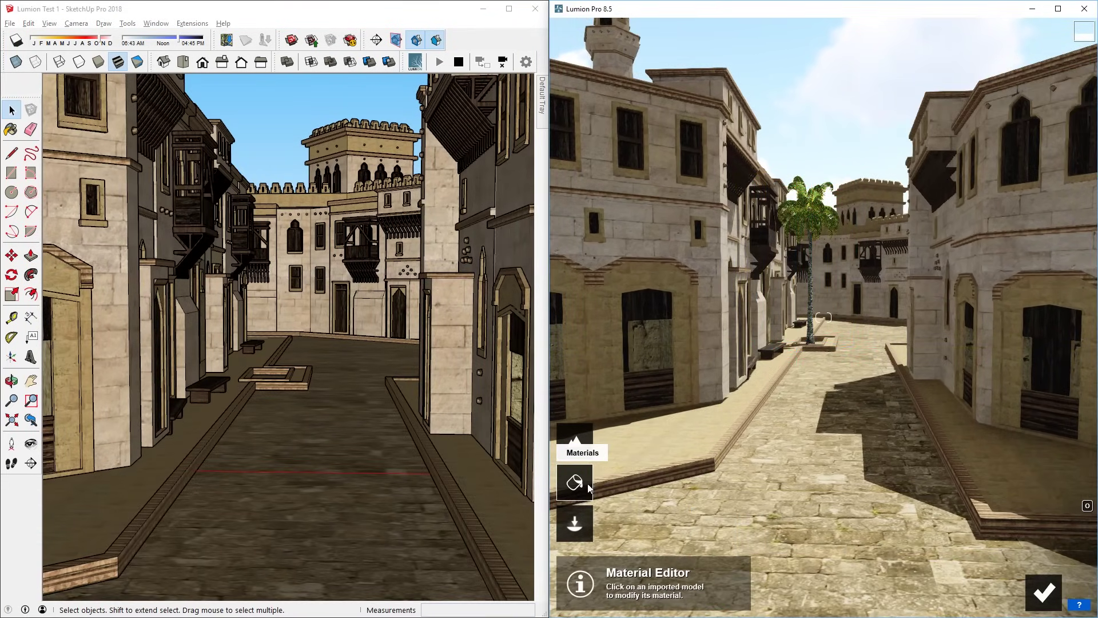
left_click(708, 354)
left_click(593, 375)
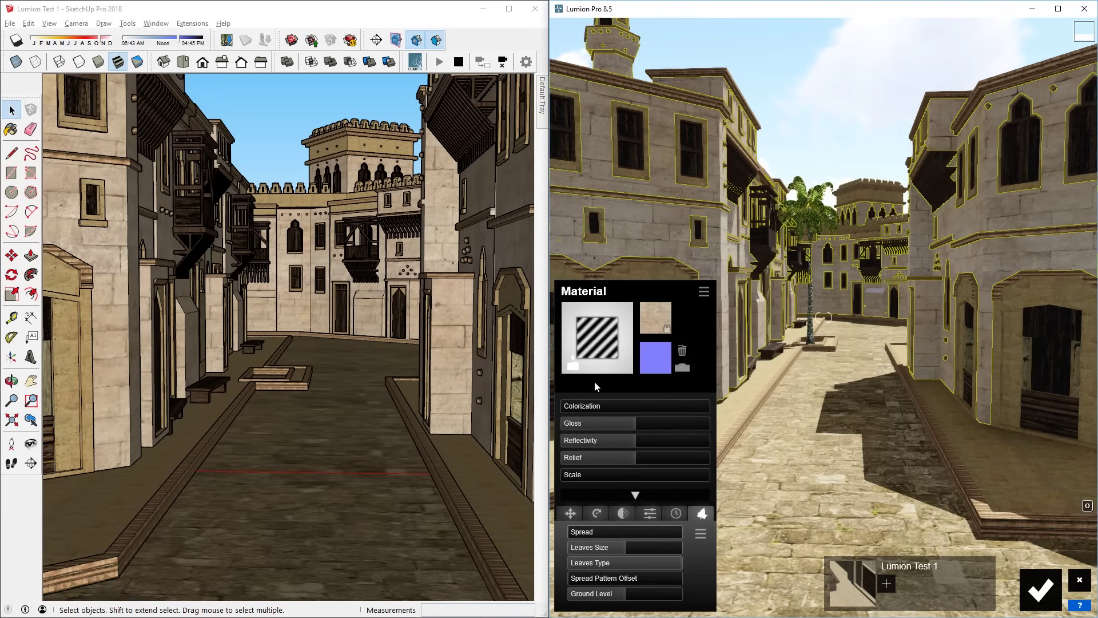
left_click_drag(570, 532, 593, 548)
left_click(641, 562)
left_click_drag(601, 533, 586, 533)
left_click(1041, 589)
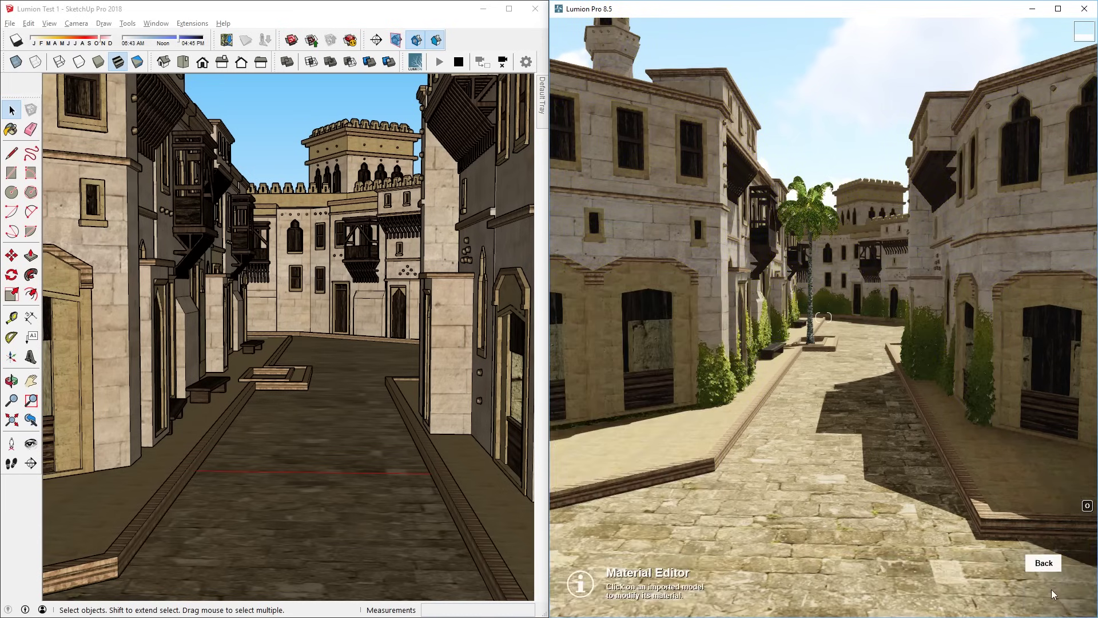
Apply the Outdoor brick material Bricks 008a 1024 to the street paving in Lumion and save the material changes.
left_click(902, 452)
left_click(673, 232)
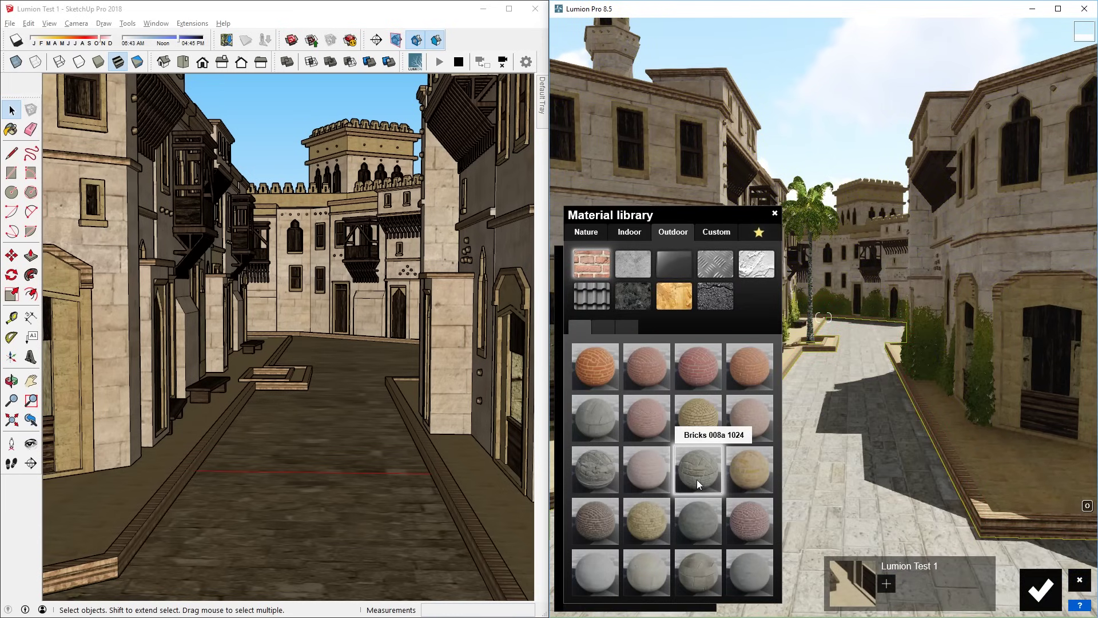
left_click(697, 469)
left_click(1038, 589)
Switch to SketchUp, open the group with the sidewalk along the right-hand buildings and paint its surface with a new material.
left_click(303, 268)
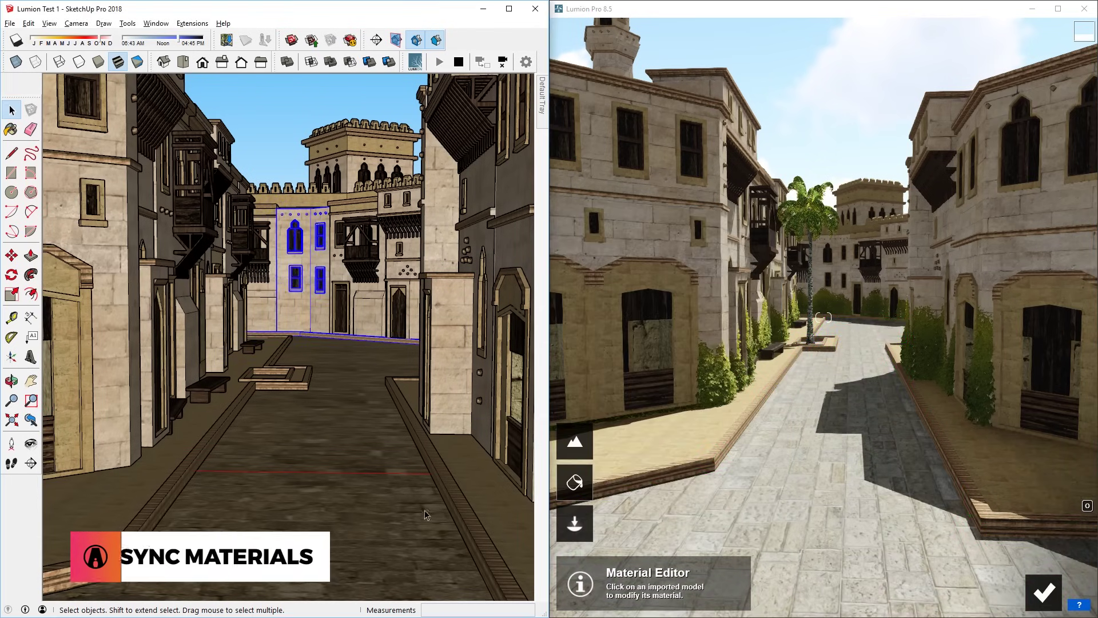
left_click(10, 131)
key("space")
double_click(480, 485)
key("b")
left_click(480, 485)
key("space")
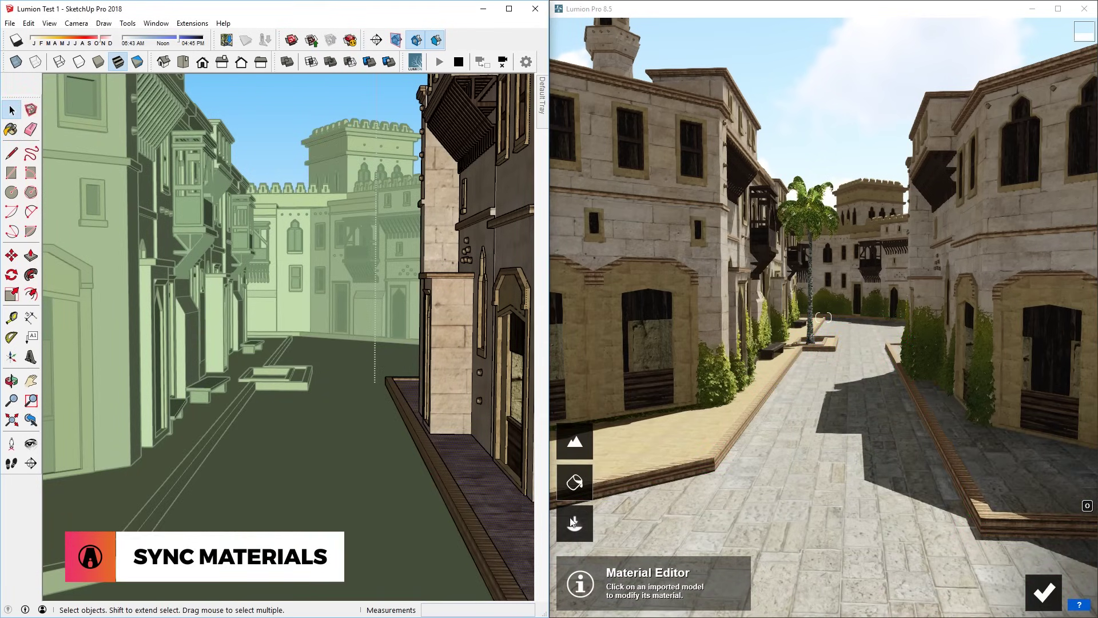
Open the nested group of the sidewalk on the opposite side of the street and paint its surface too.
double_click(159, 495)
double_click(146, 492)
key("b")
left_click(164, 448)
key("space")
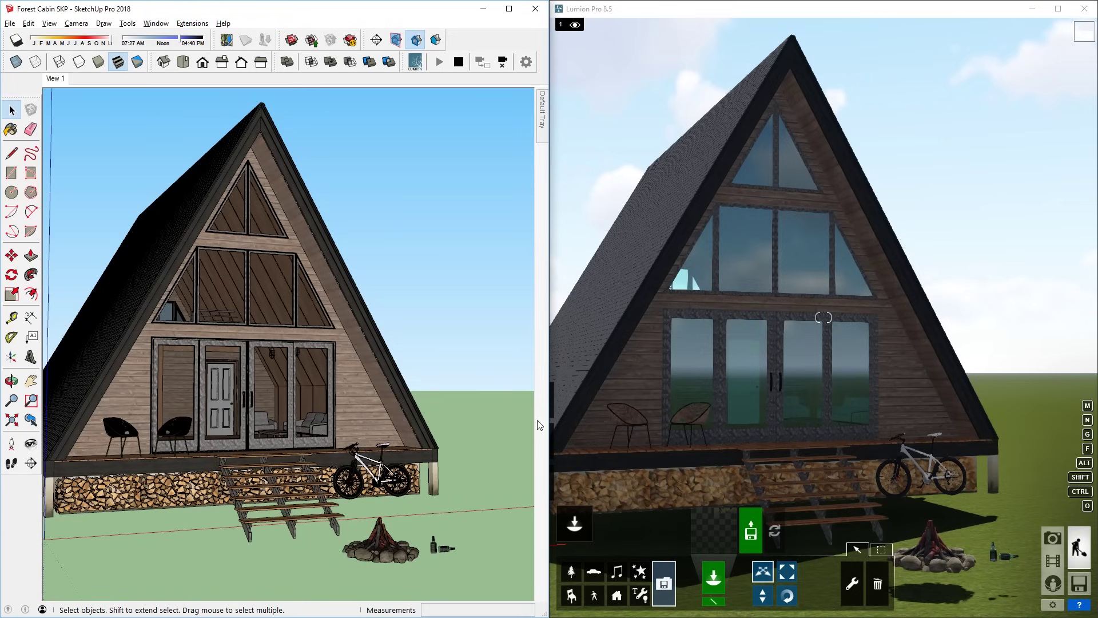
Load the recent Lumion scene of the A-frame cabin with surrounding forest and wooden steps.
left_click(1079, 583)
left_click(849, 119)
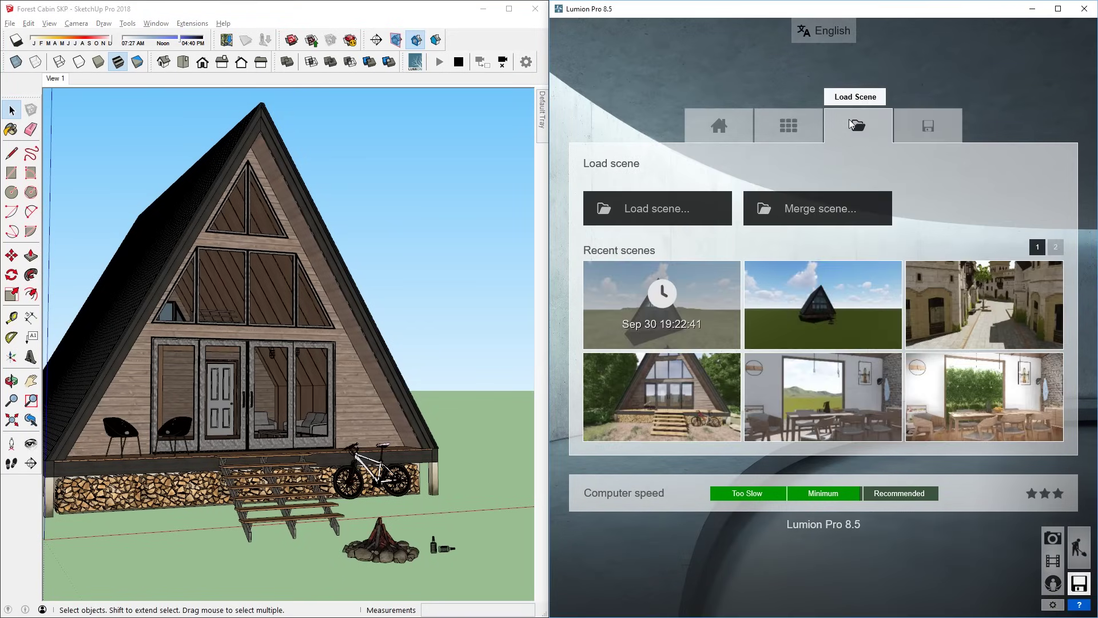
left_click(659, 391)
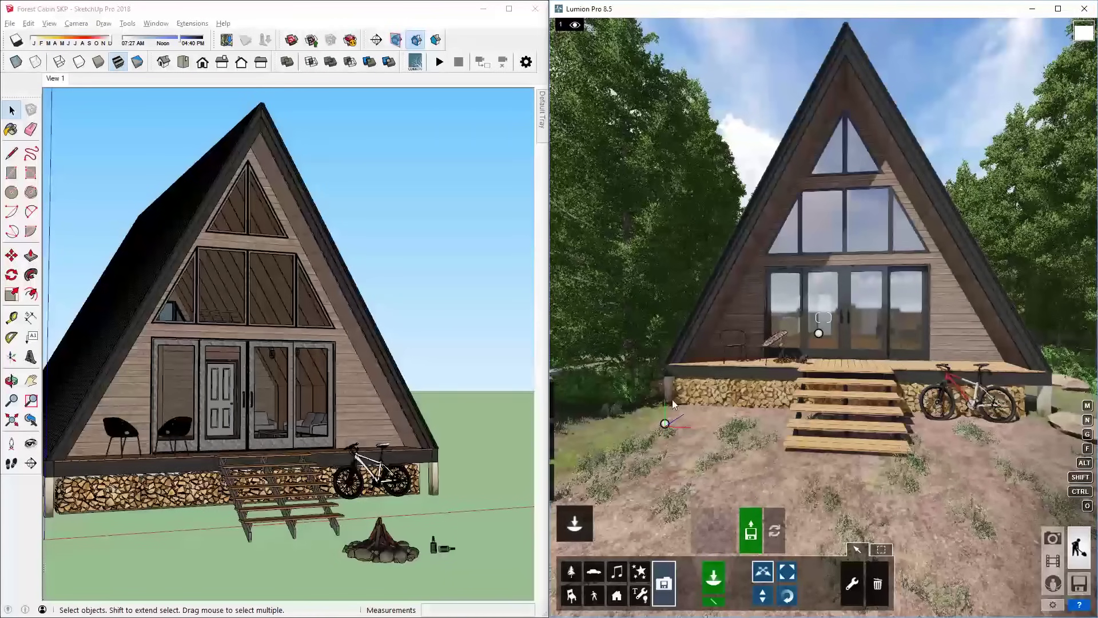
Start LiveSync from SketchUp to reconnect the Forest Cabin SKP model with the forest scene, and orbit to a front view.
middle_click_drag(528, 273, 490, 284)
middle_click_drag(371, 343, 431, 347)
left_click(672, 338)
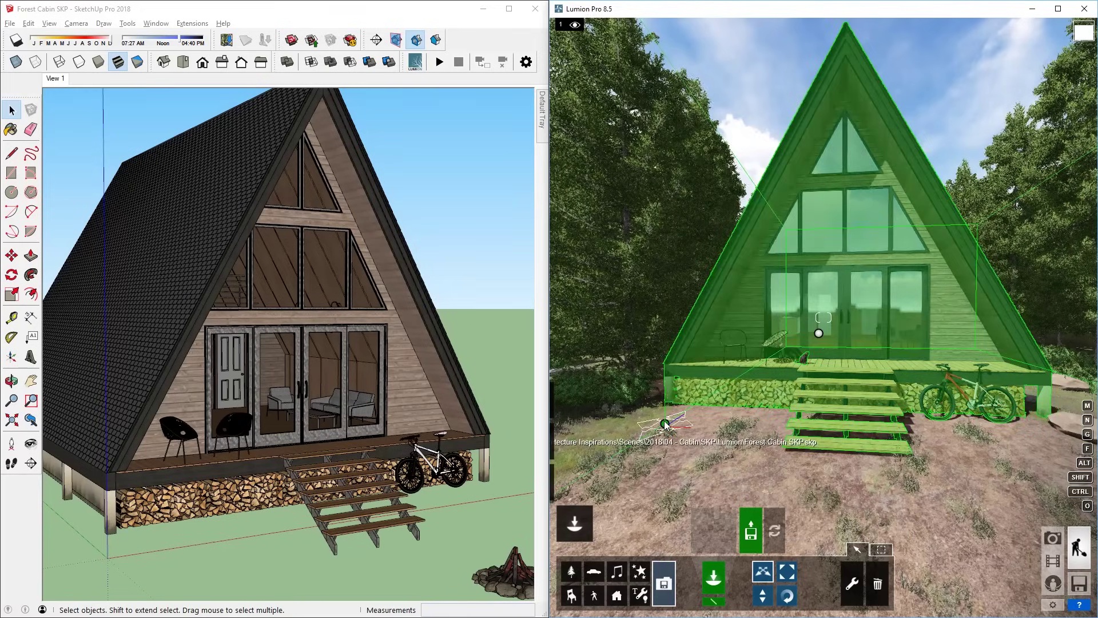
left_click(439, 62)
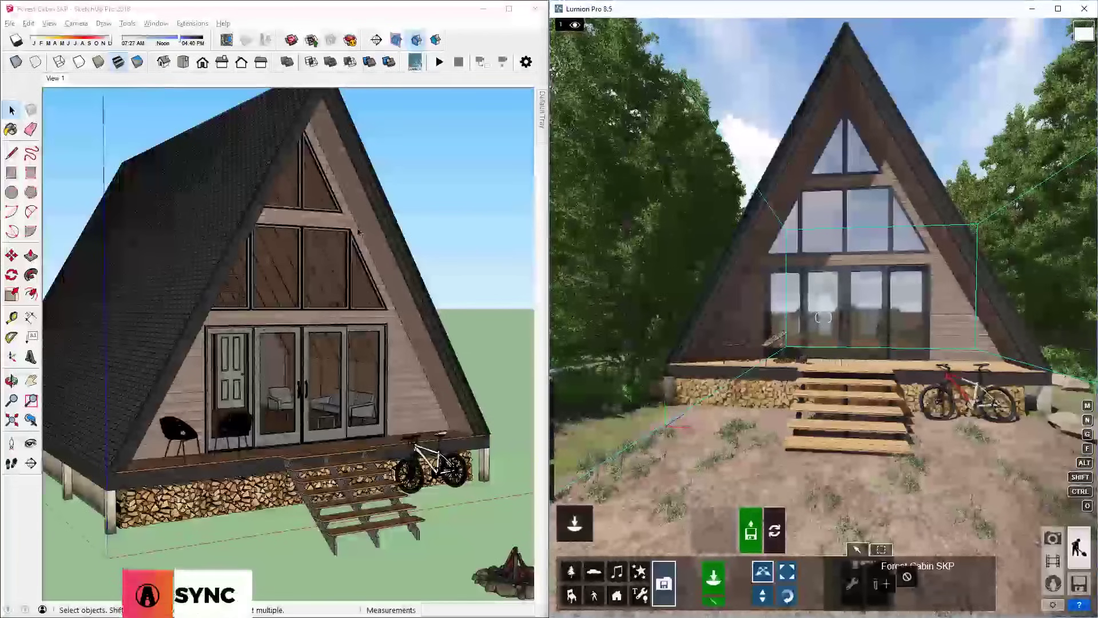
left_click(440, 62)
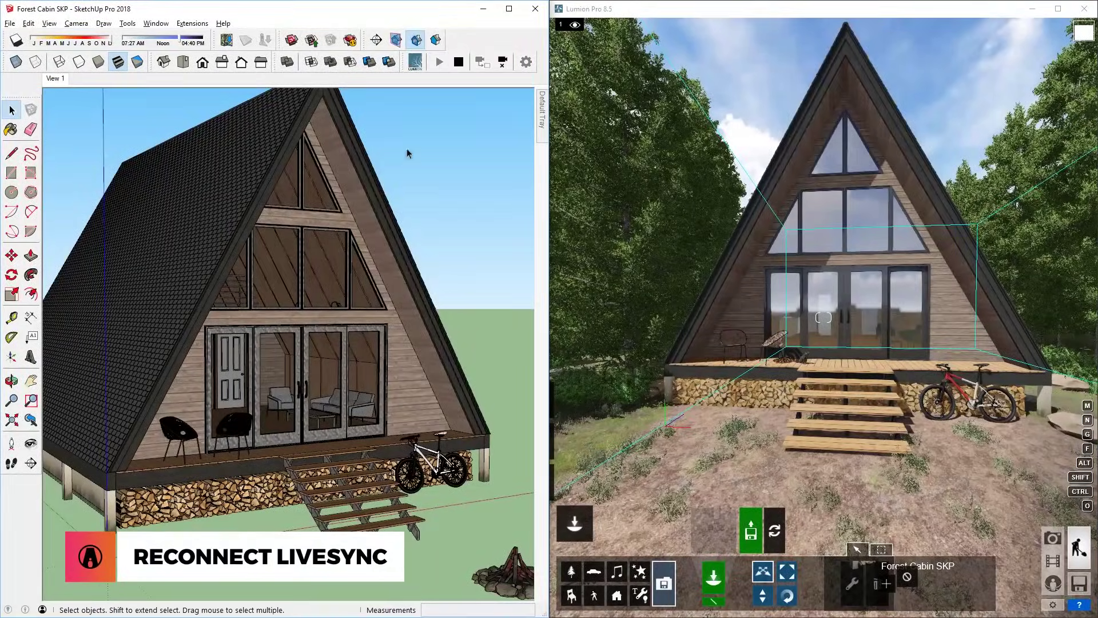
mouse_move(354, 338)
middle_mouse_down()
mouse_move(284, 328)
mouse_move(453, 316)
mouse_move(304, 260)
middle_mouse_up()
scroll(284, 327, "down", 3)
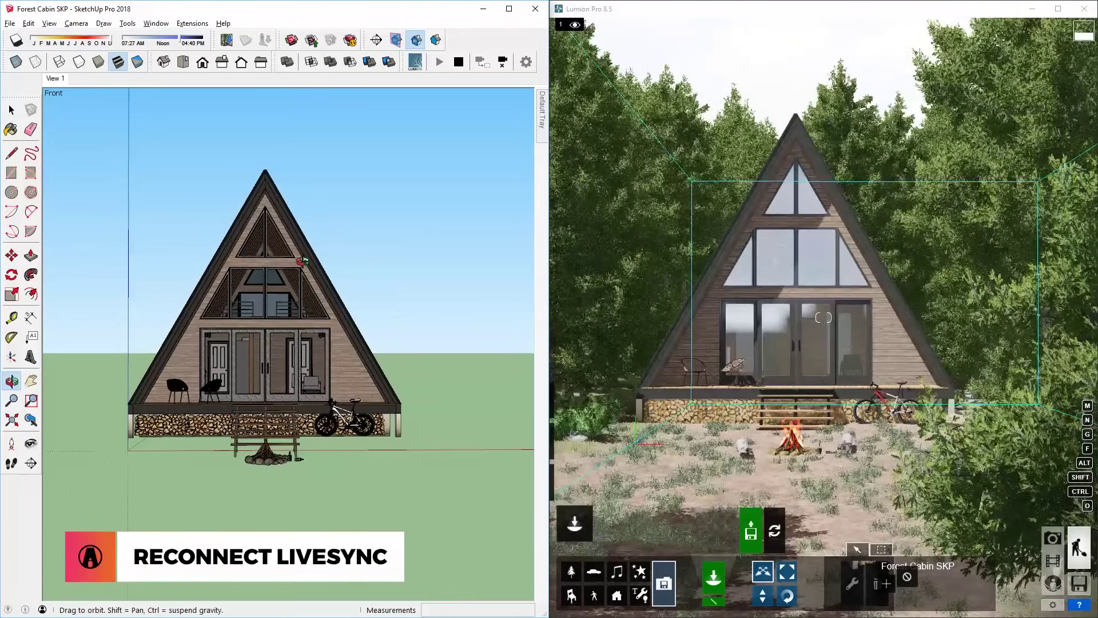
scroll(236, 297, "up", 2)
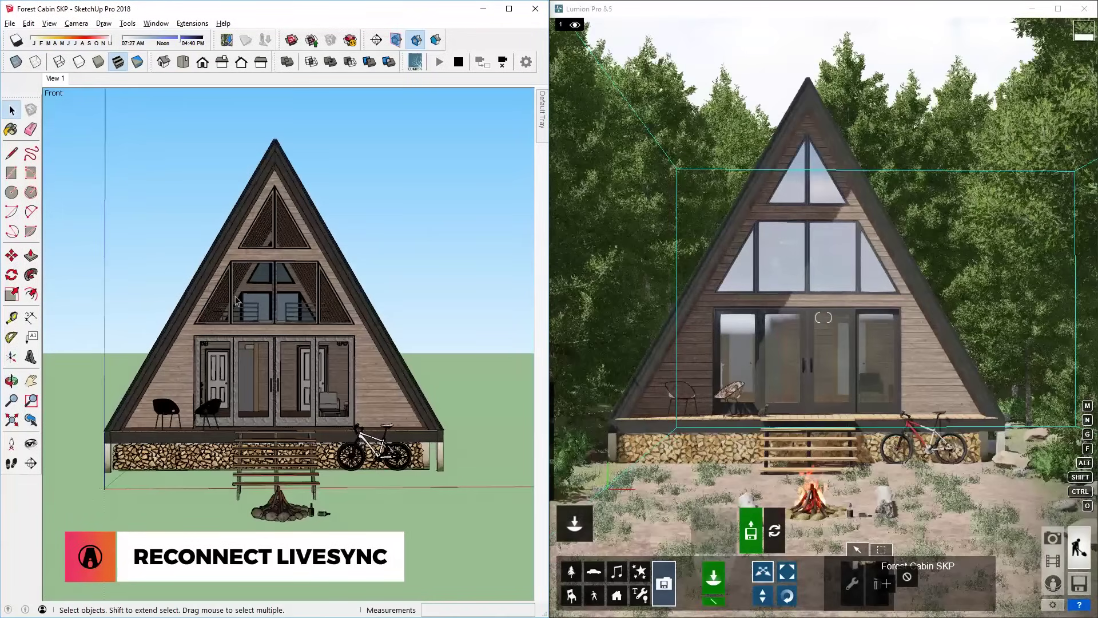
Save the cabin model under the new file name Forest Cabin SKP 2.
left_click(10, 23)
left_click(106, 80)
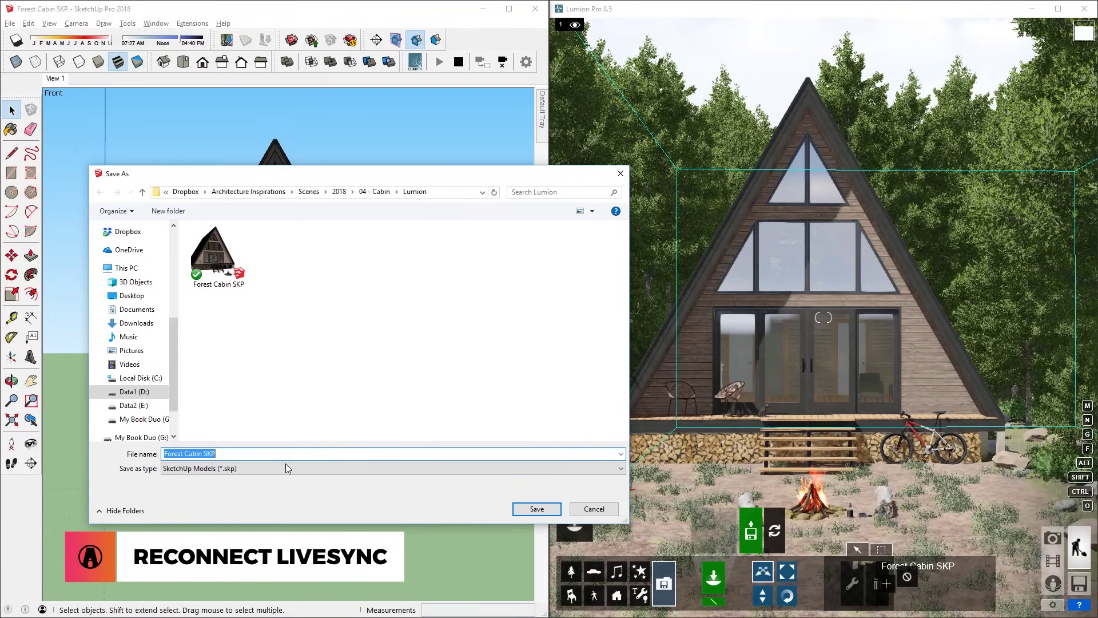
left_click(525, 510)
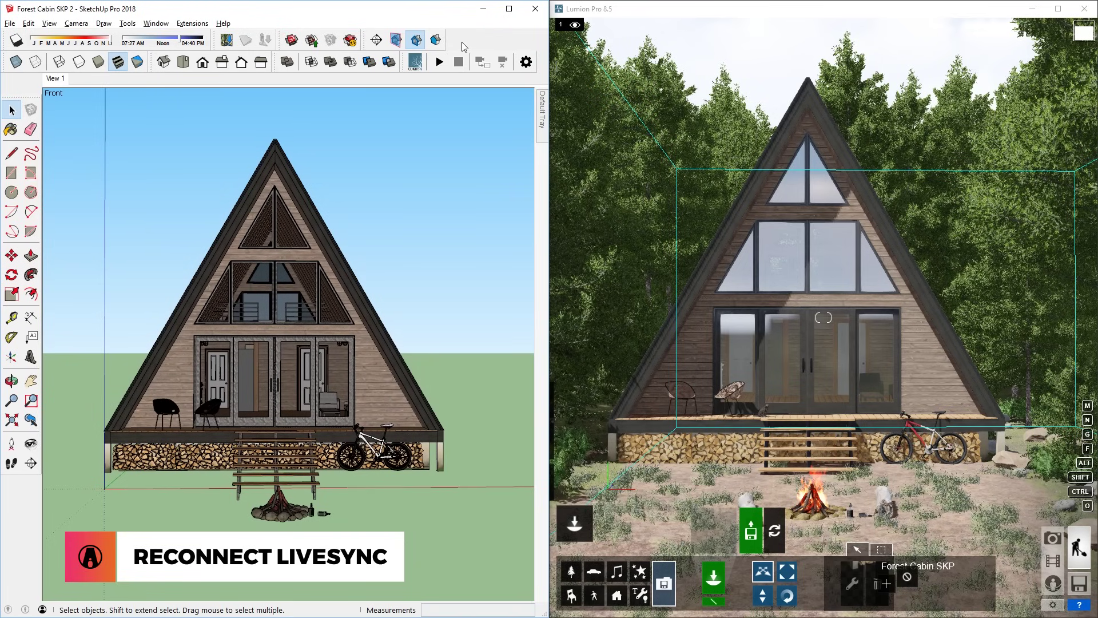
Start LiveSync for the Forest Cabin SKP 2 model and check the synchronised camera by orbiting around the cabin.
mouse_move(404, 371)
middle_mouse_down()
mouse_move(375, 389)
mouse_move(518, 394)
middle_mouse_up()
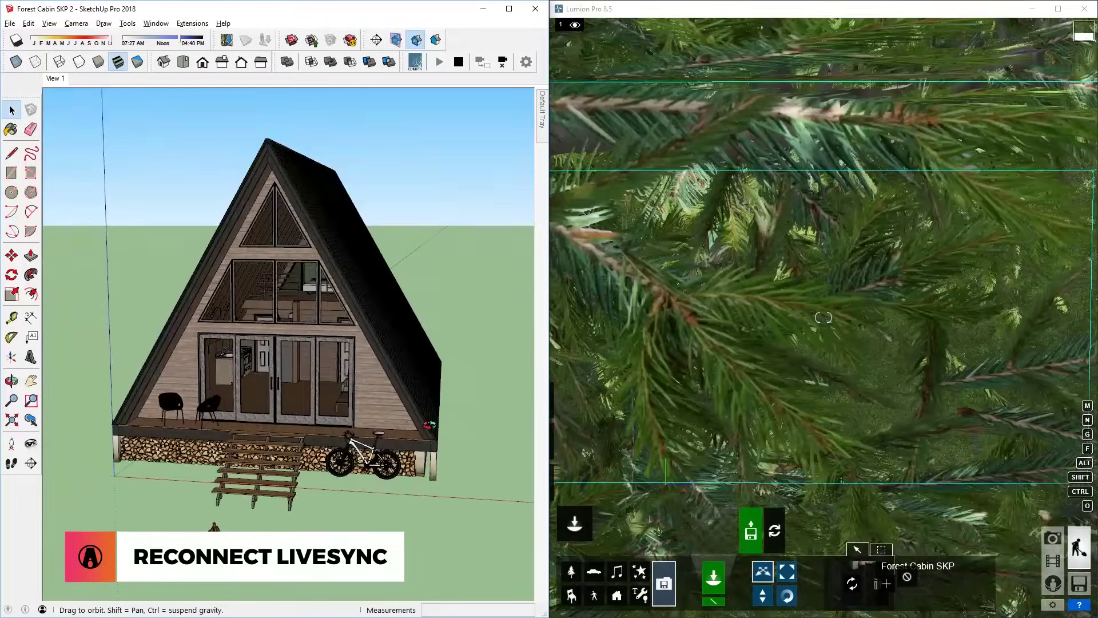
scroll(305, 414, "down", 3)
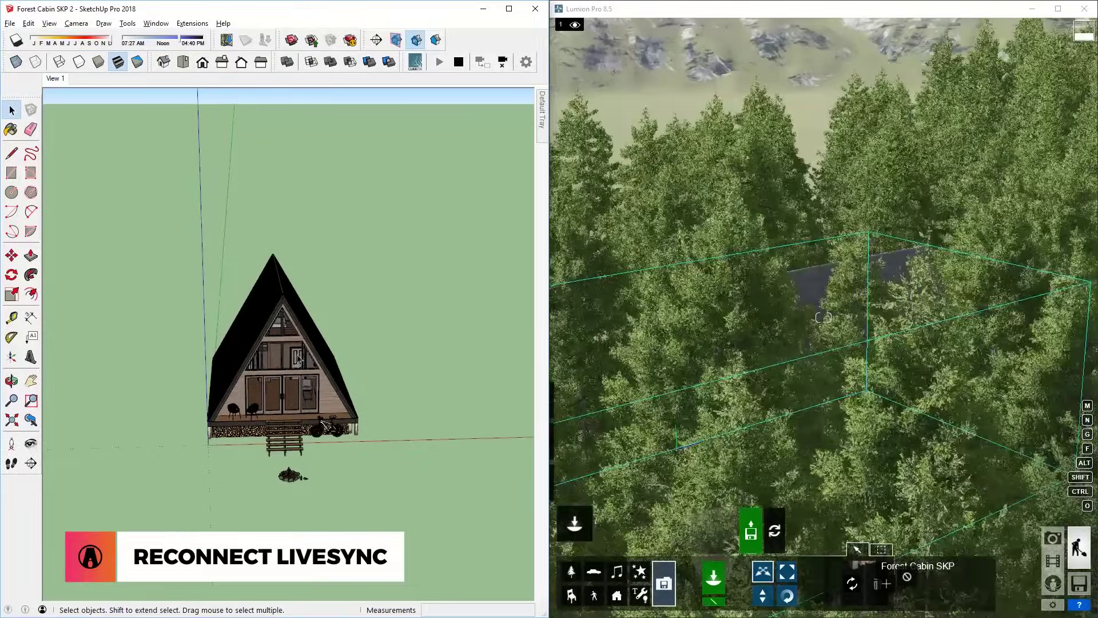
middle_click_drag(299, 359, 484, 503)
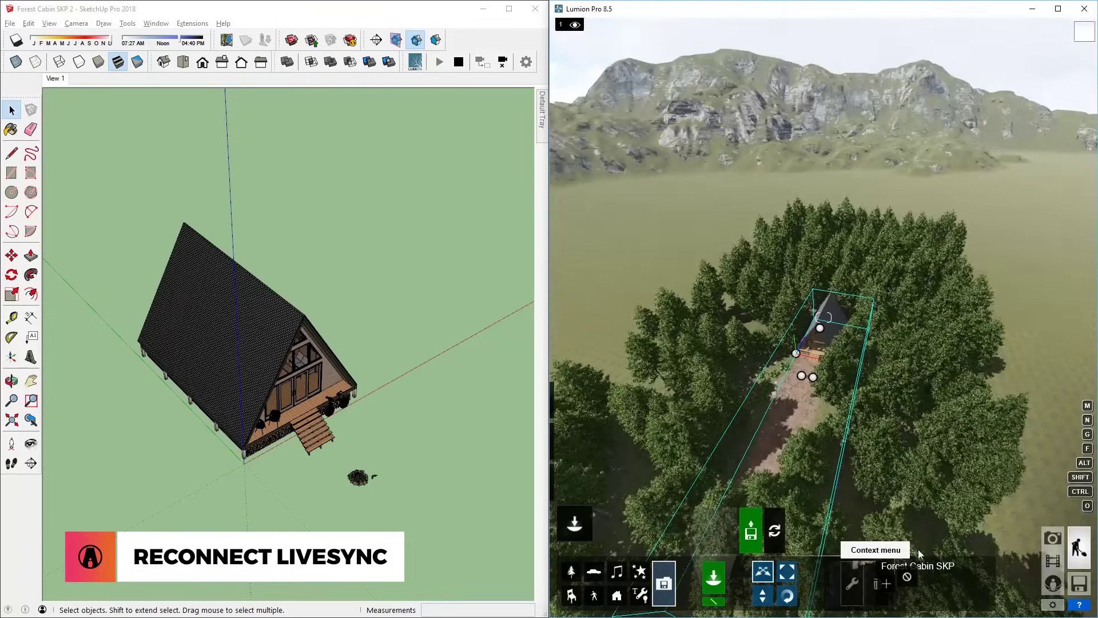
mouse_move(366, 355)
middle_mouse_down()
mouse_move(303, 349)
mouse_move(367, 345)
mouse_move(240, 495)
mouse_move(309, 400)
mouse_move(517, 370)
middle_mouse_up()
scroll(334, 351, "up", 3)
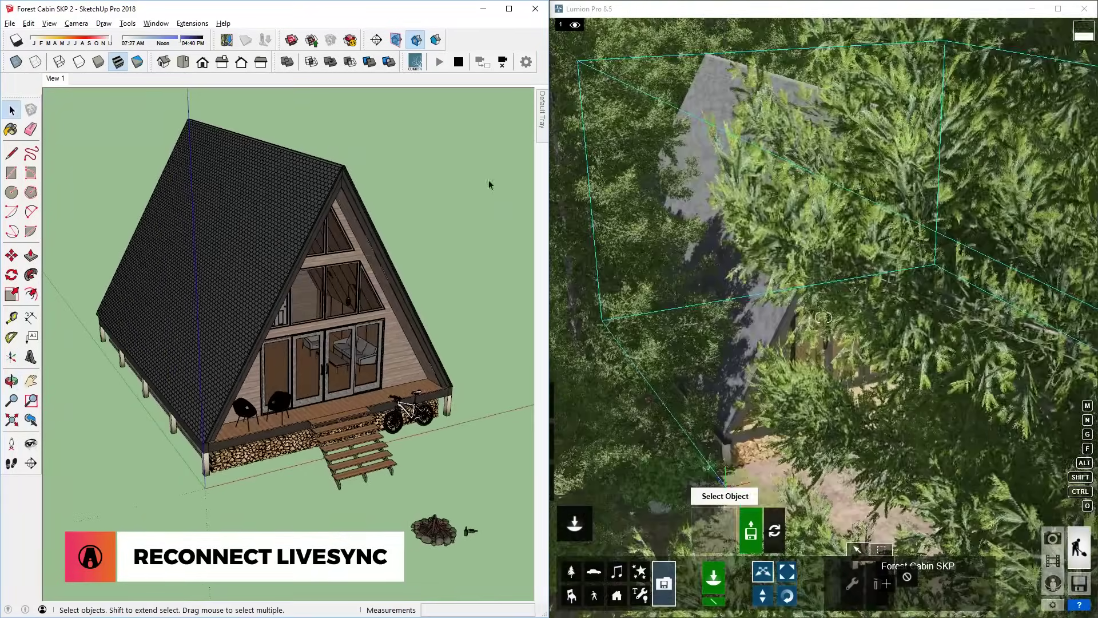
Restore the View 1 scene, orbit to a raised angle on the cabin and set the camera's field of view to 60 degrees.
left_click(63, 80)
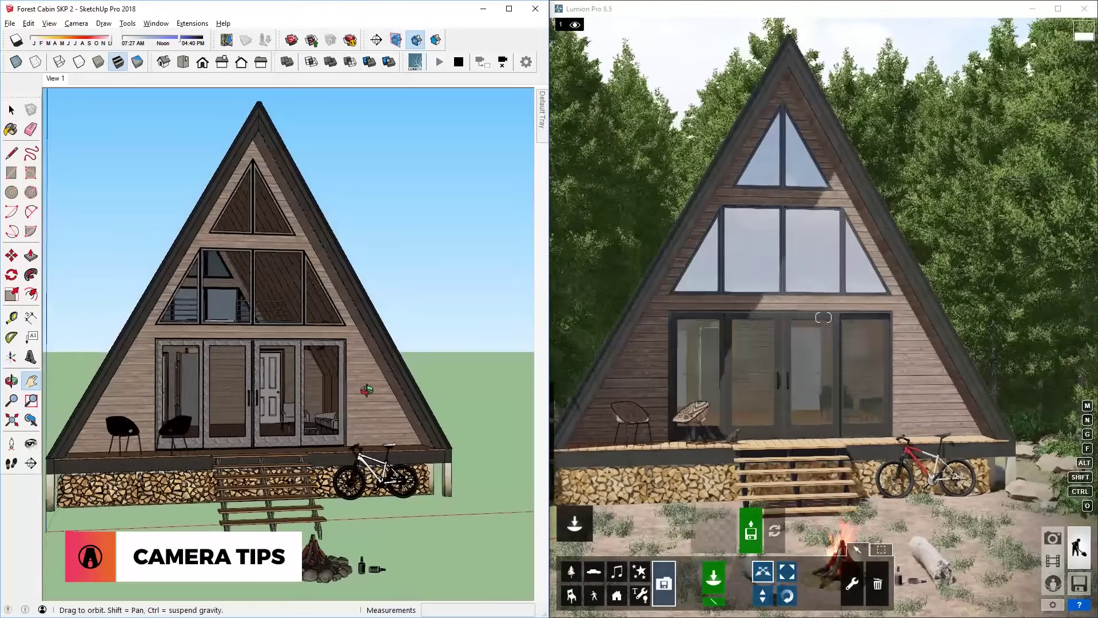
mouse_move(361, 402)
middle_mouse_down()
mouse_move(436, 456)
mouse_move(344, 190)
middle_mouse_up()
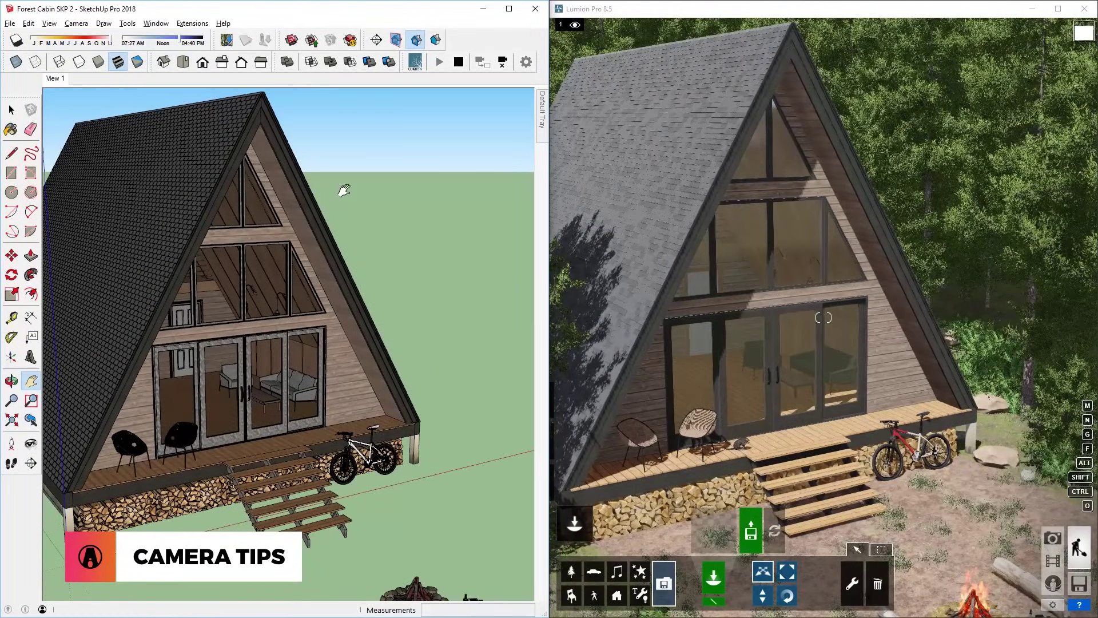
left_click(13, 400)
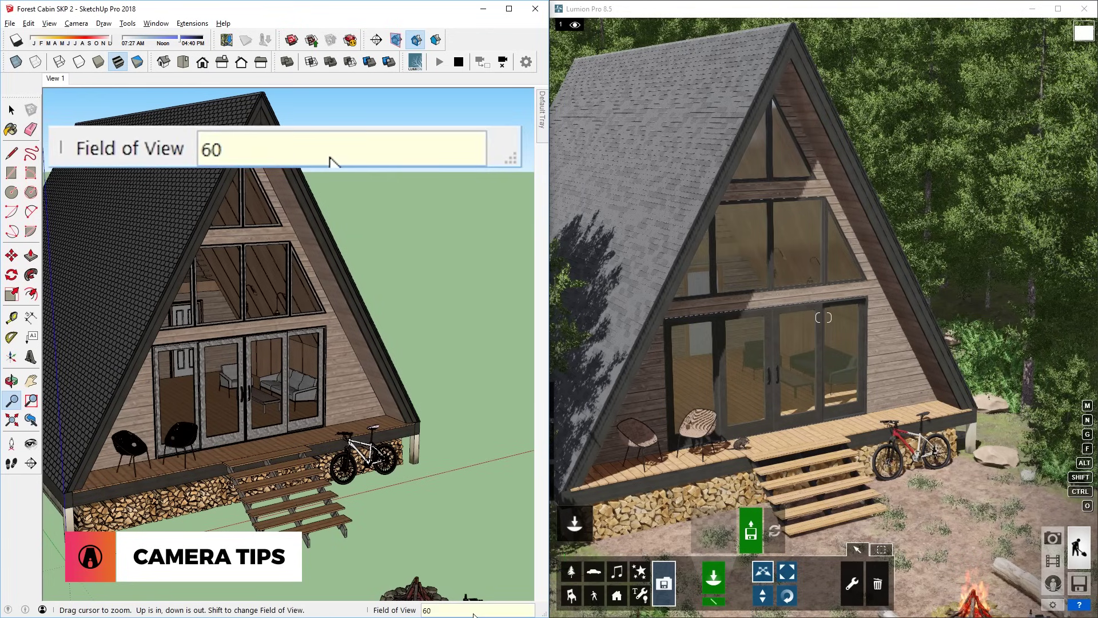
key("Return")
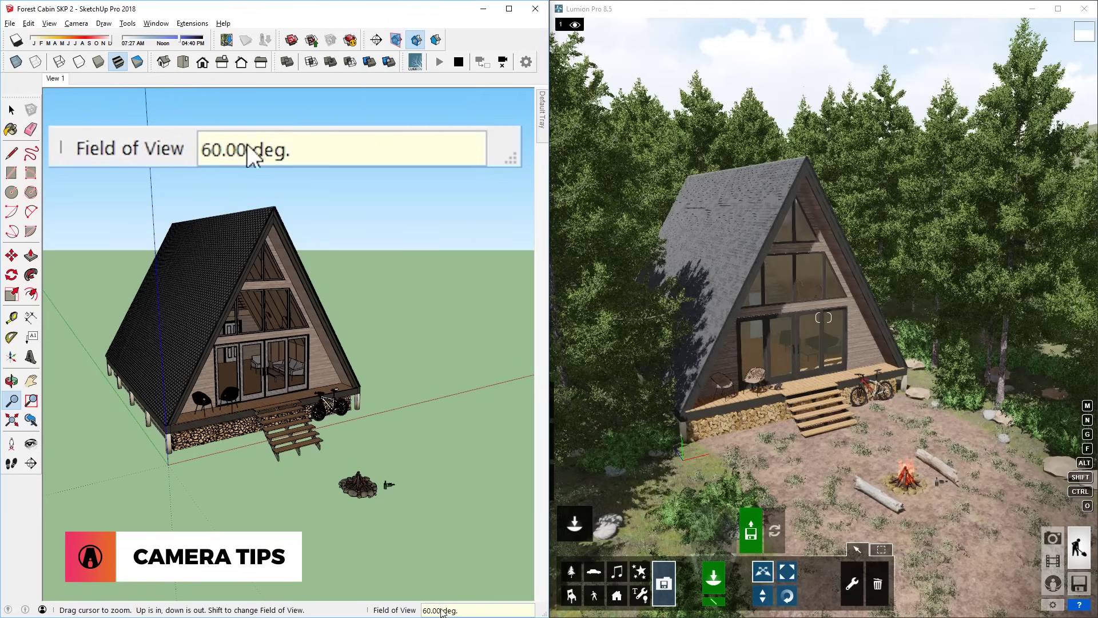
Try a field of view of 1 degree, reframe the whole cabin and return to the View 1 scene.
key("Return")
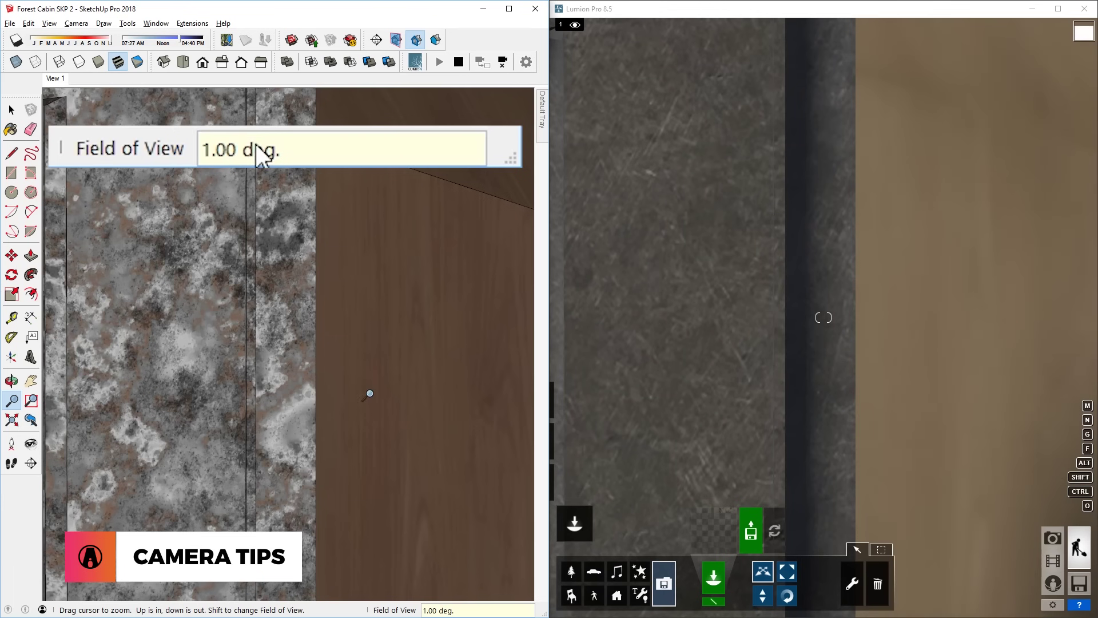
scroll(407, 445, "down", 10)
middle_click_drag(379, 425, 381, 434, "shift")
left_click_drag(380, 435, 332, 362)
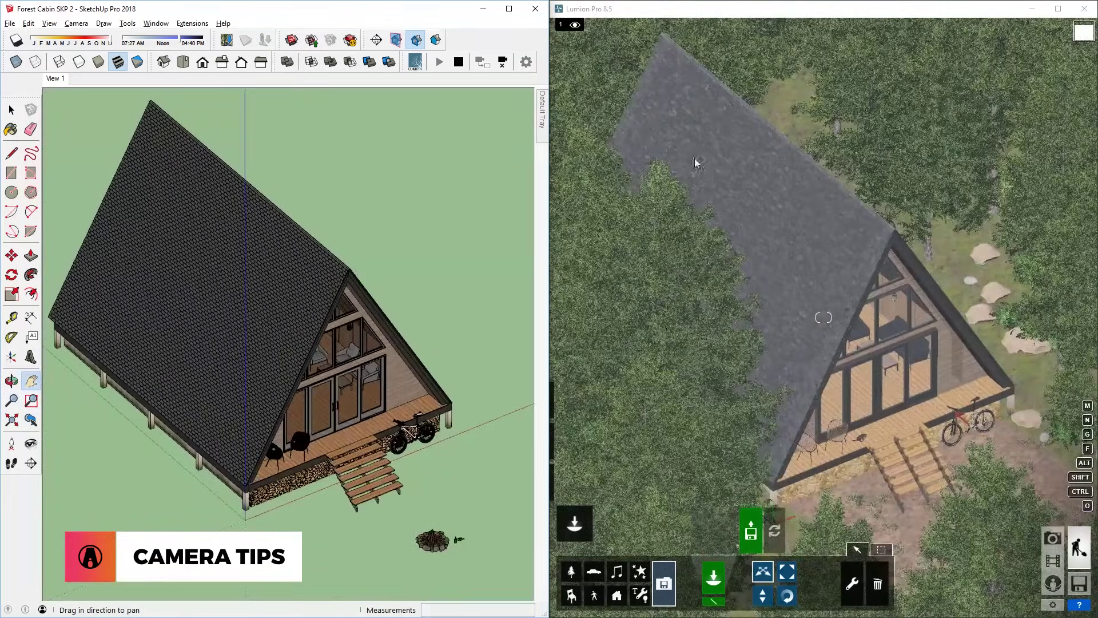
left_click(55, 79)
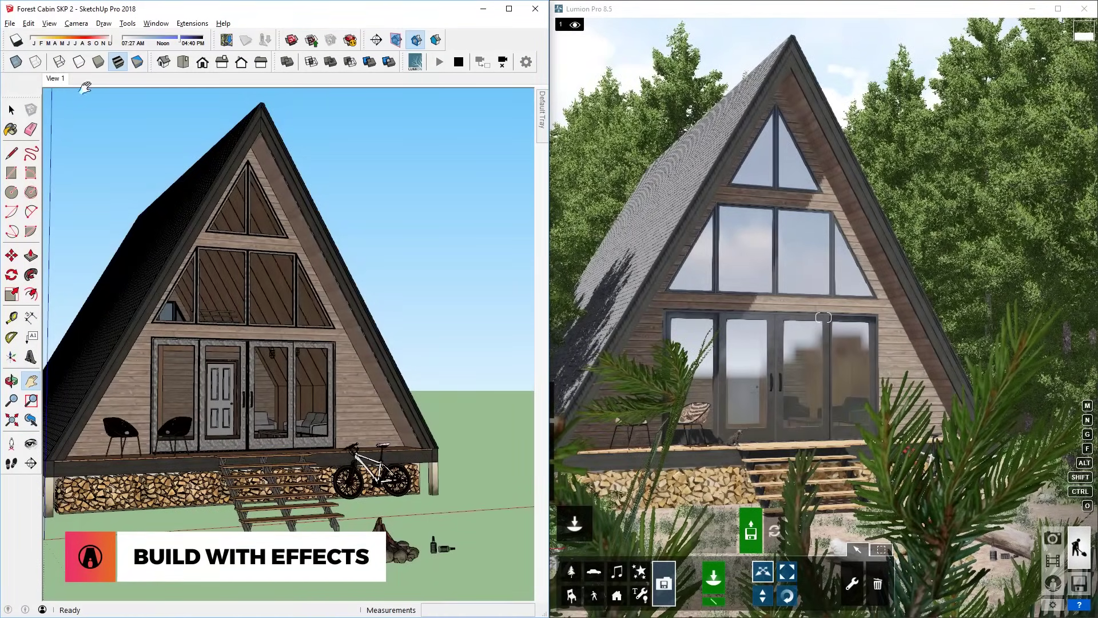
Apply the Realistic style to photo 4 in Lumion's Photo mode and view the synchronised cabin in Build with Effects.
left_click(1054, 546)
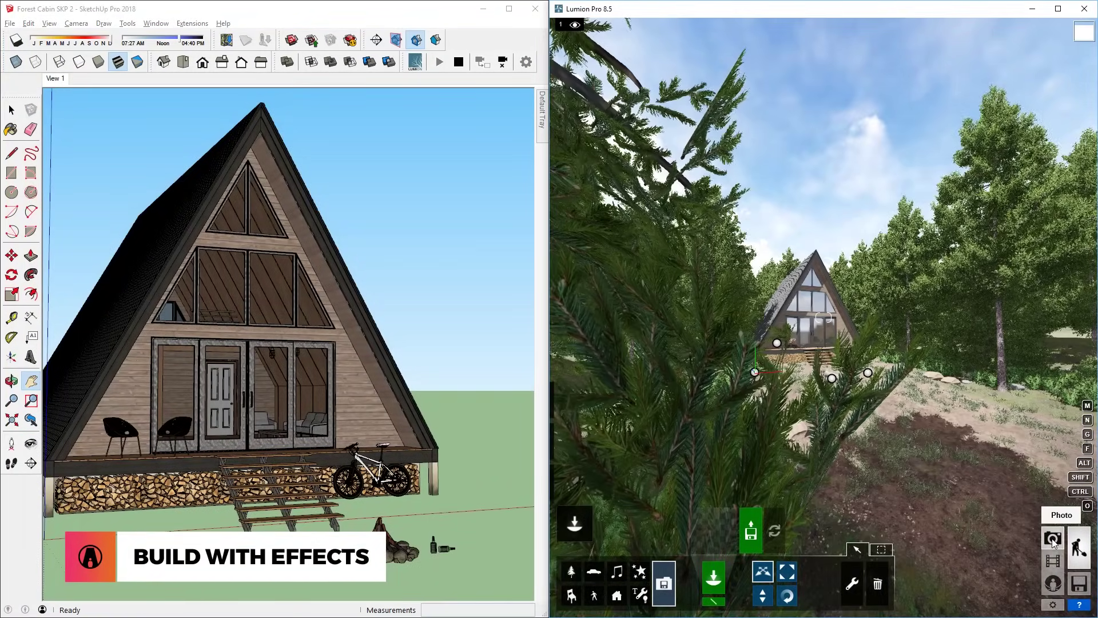
left_click(1054, 543)
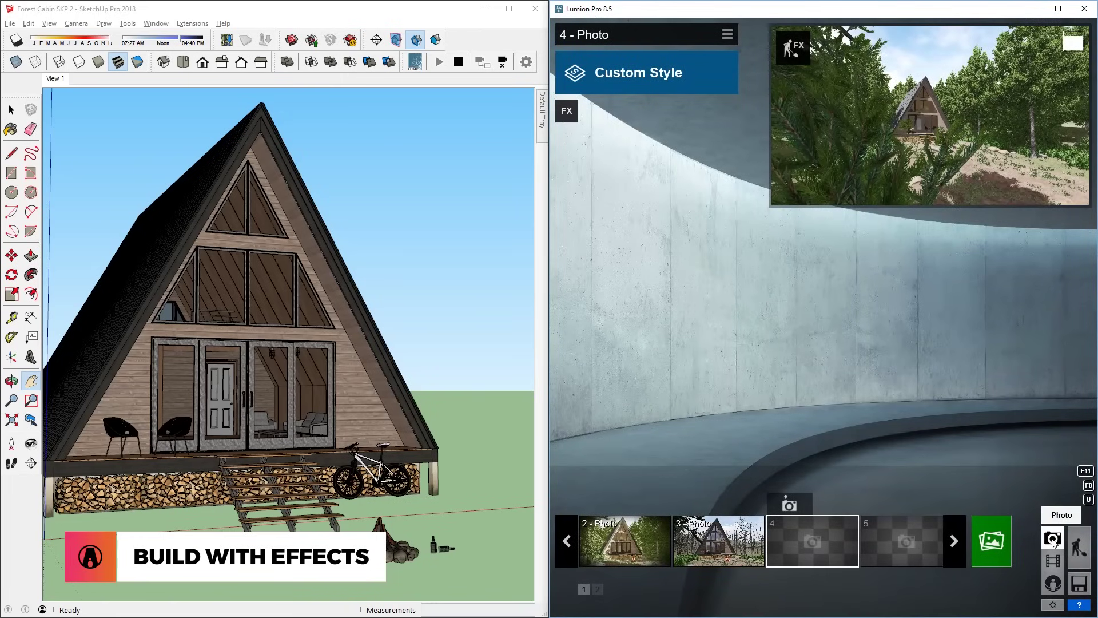
left_click(618, 73)
left_click(853, 203)
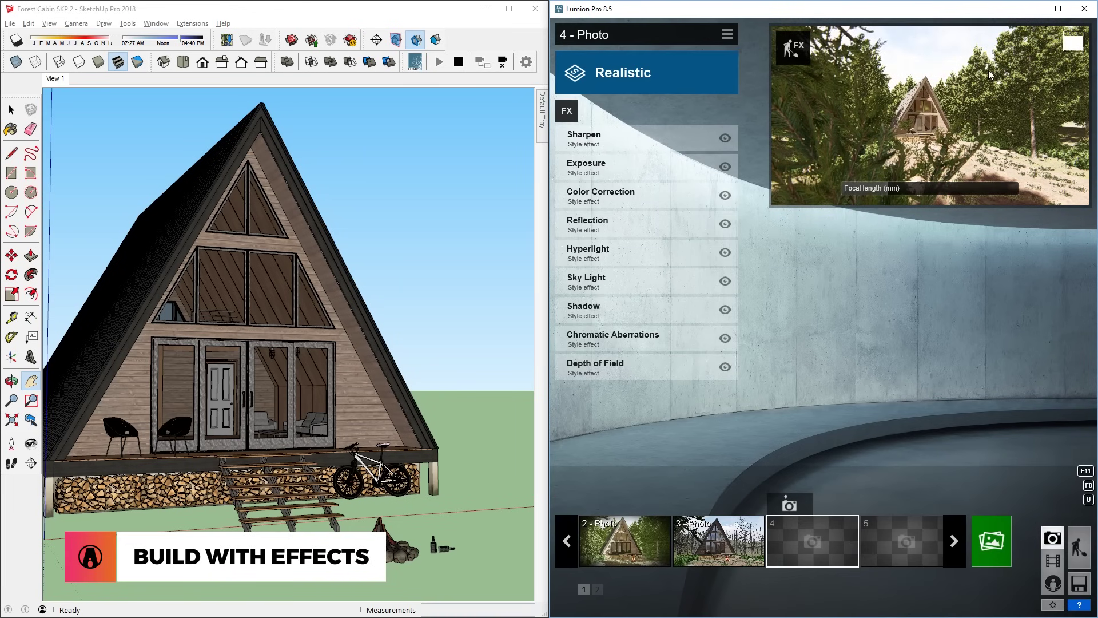
left_click(793, 48)
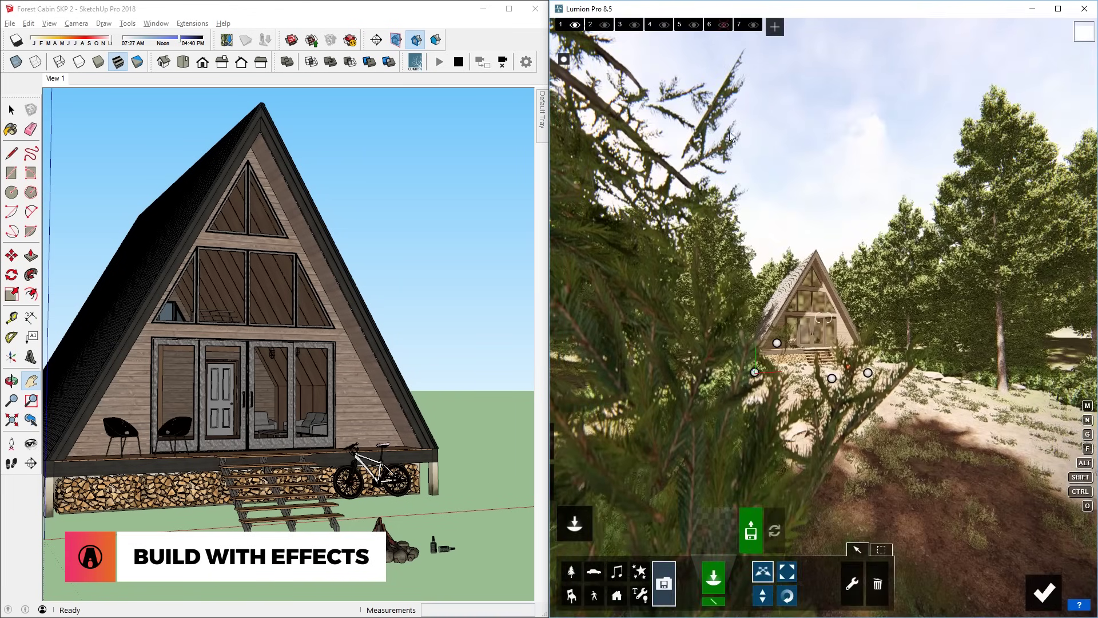
mouse_move(404, 376)
middle_mouse_down()
mouse_move(364, 428)
mouse_move(422, 419)
middle_mouse_up()
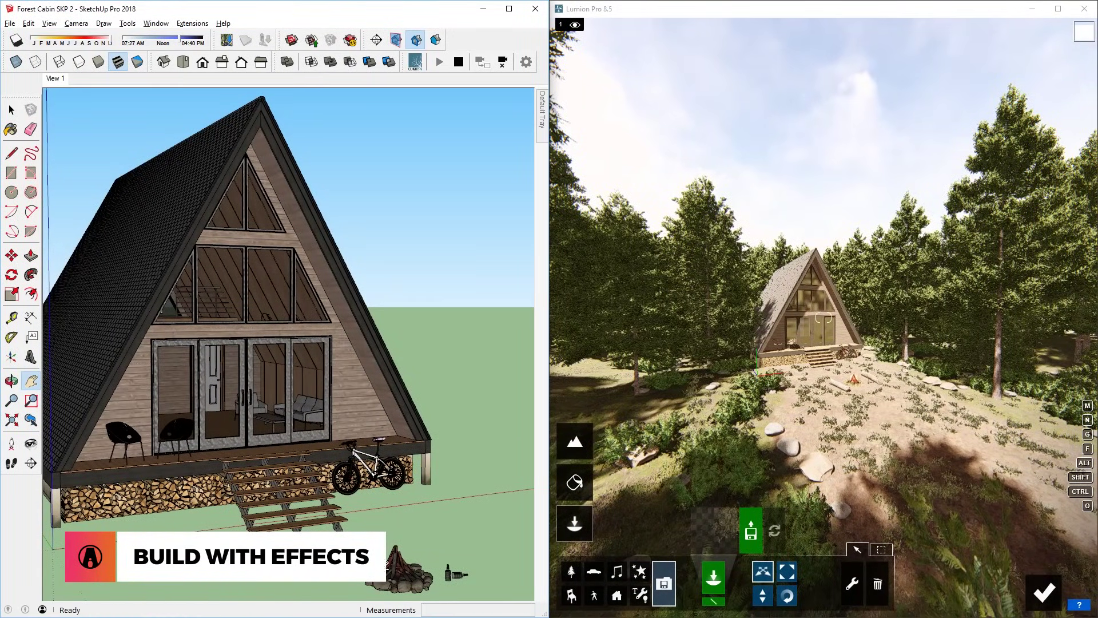
Return to Photo mode and set the photo camera's focal length to 35 mm.
left_click(1052, 537)
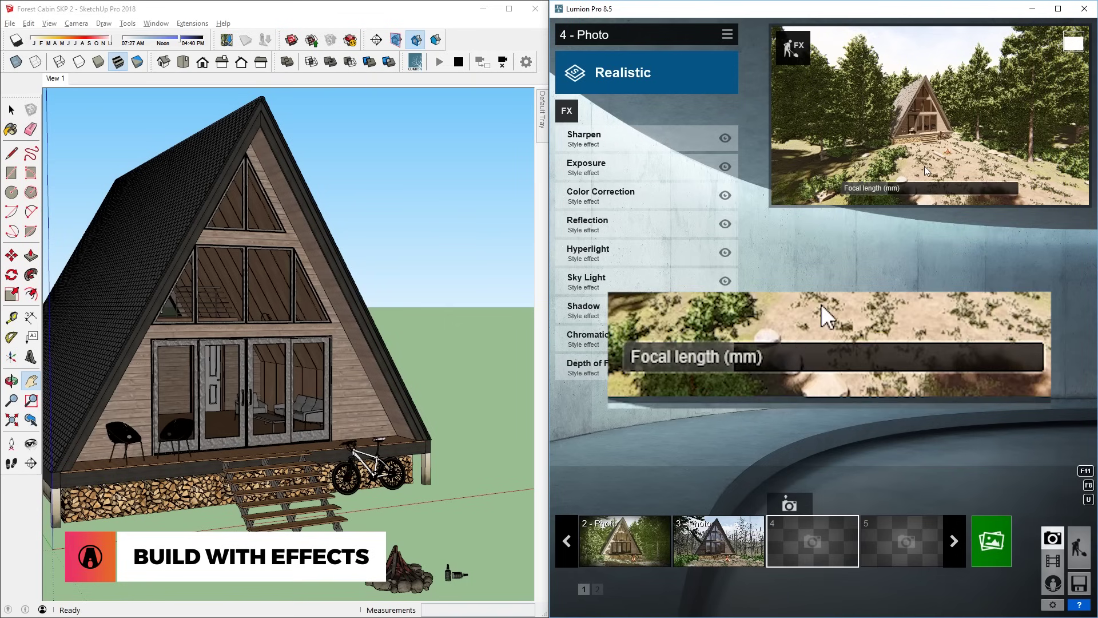
double_click(888, 192)
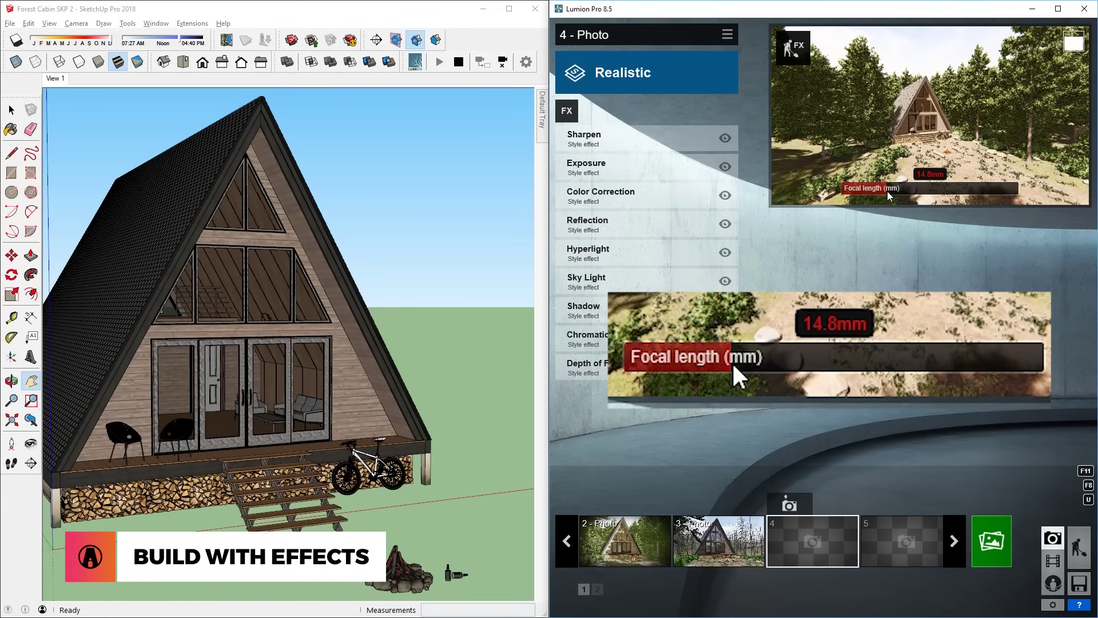
key("BackSpace")
type("35")
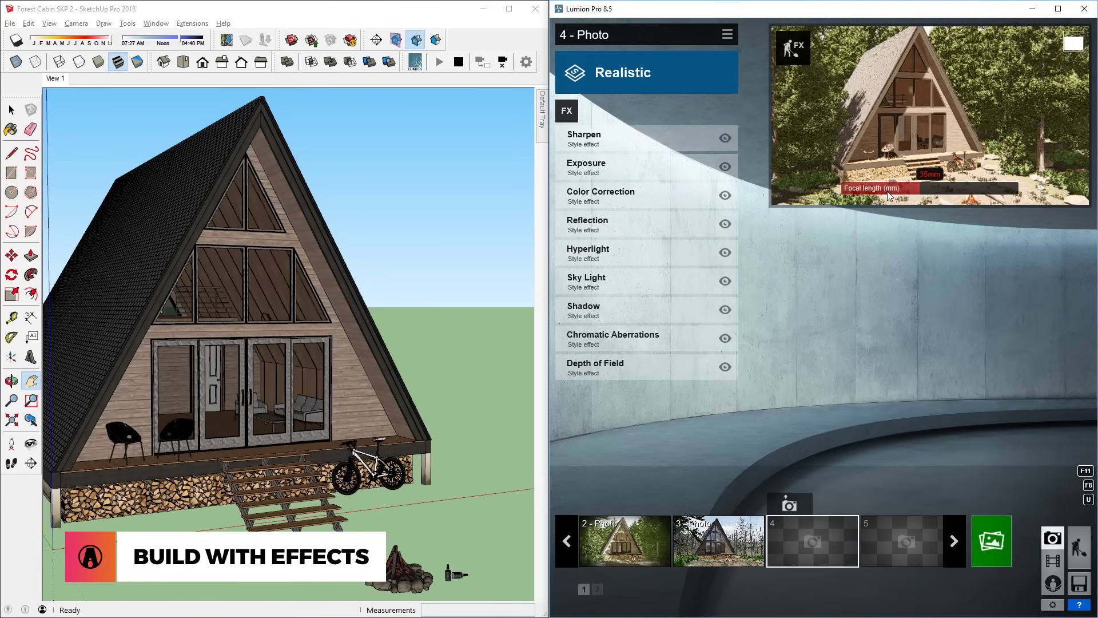
Reframe the cabin from SketchUp in Build with Effects, return to Photo mode and load photo 2.
left_click(792, 48)
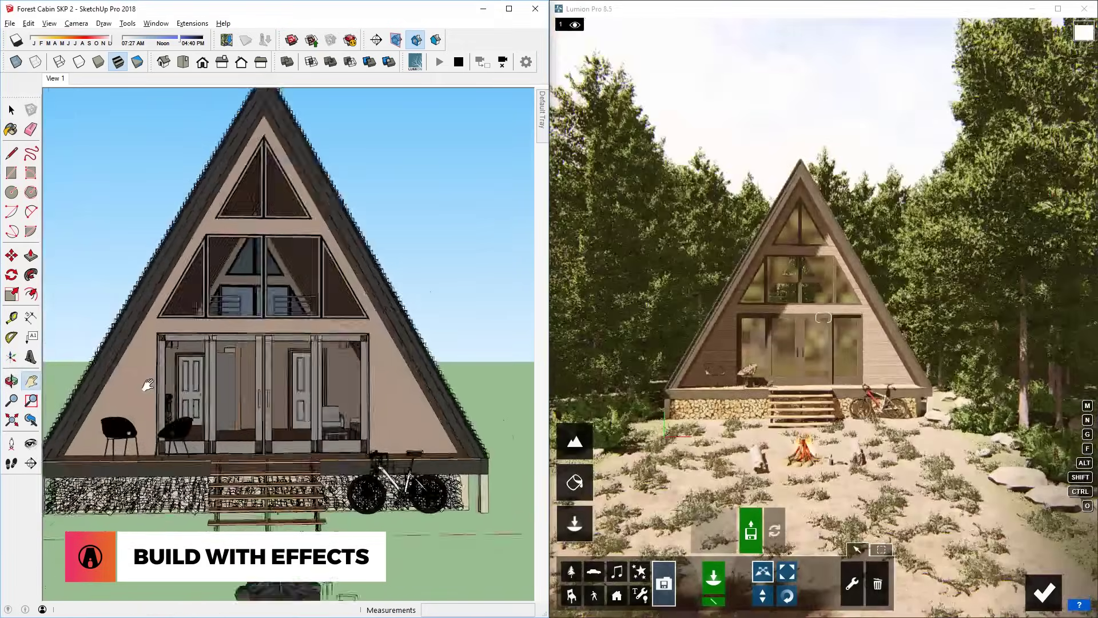
mouse_move(147, 384)
middle_mouse_down("shift")
mouse_move(350, 441)
mouse_move(301, 465)
mouse_move(291, 453)
middle_mouse_up("shift")
left_click(1050, 593)
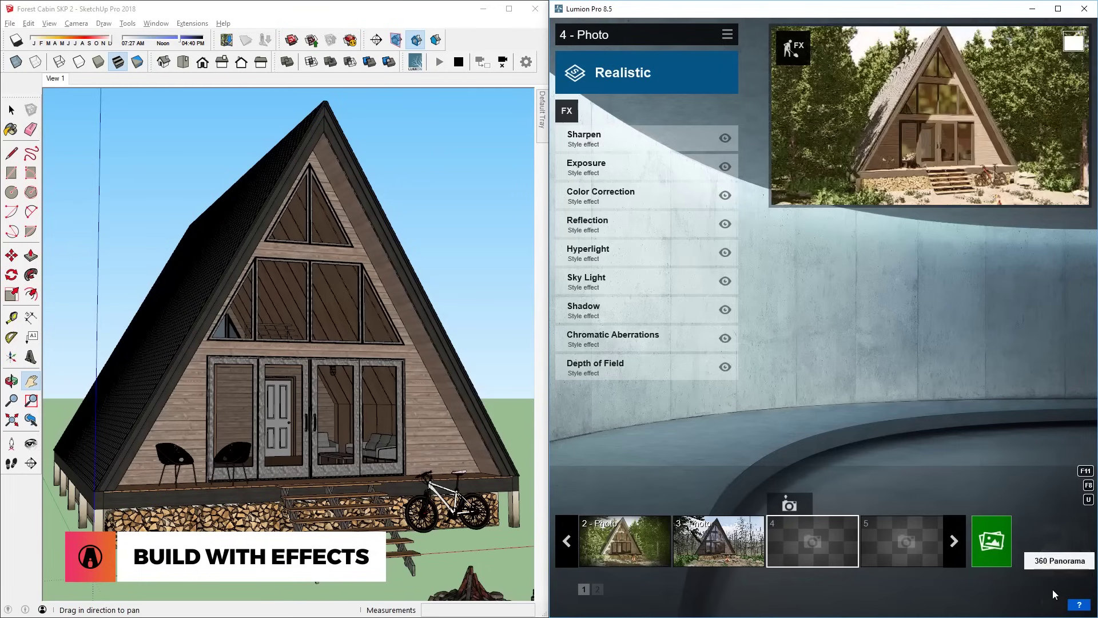
left_click(644, 558)
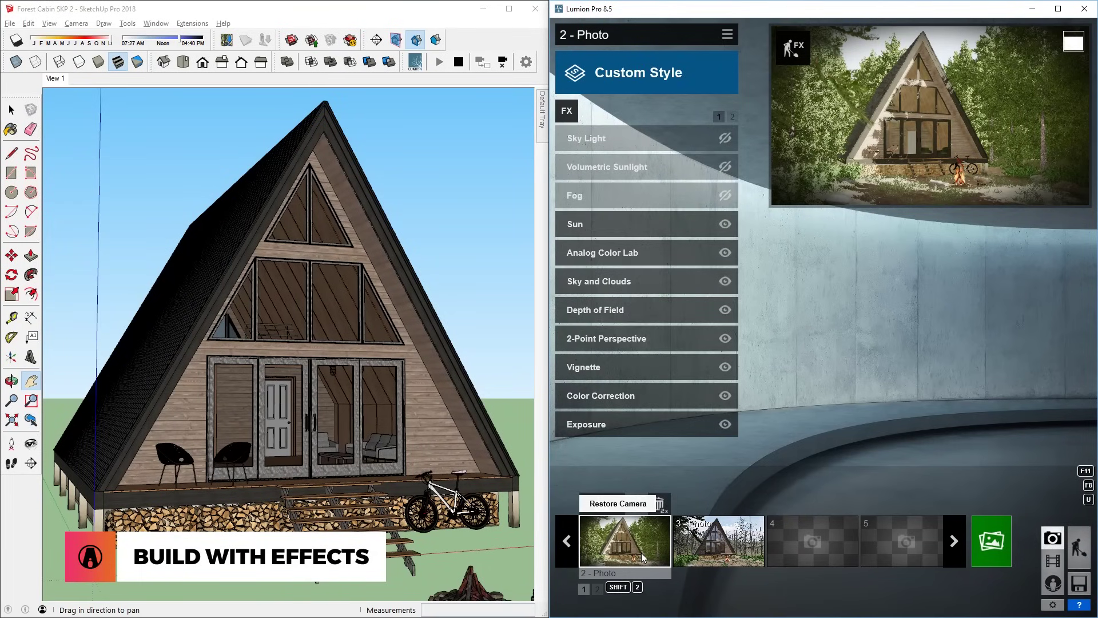
Reframe the cabin's front from SketchUp in Build with Effects for photo 2 and return to Photo mode.
left_click(793, 48)
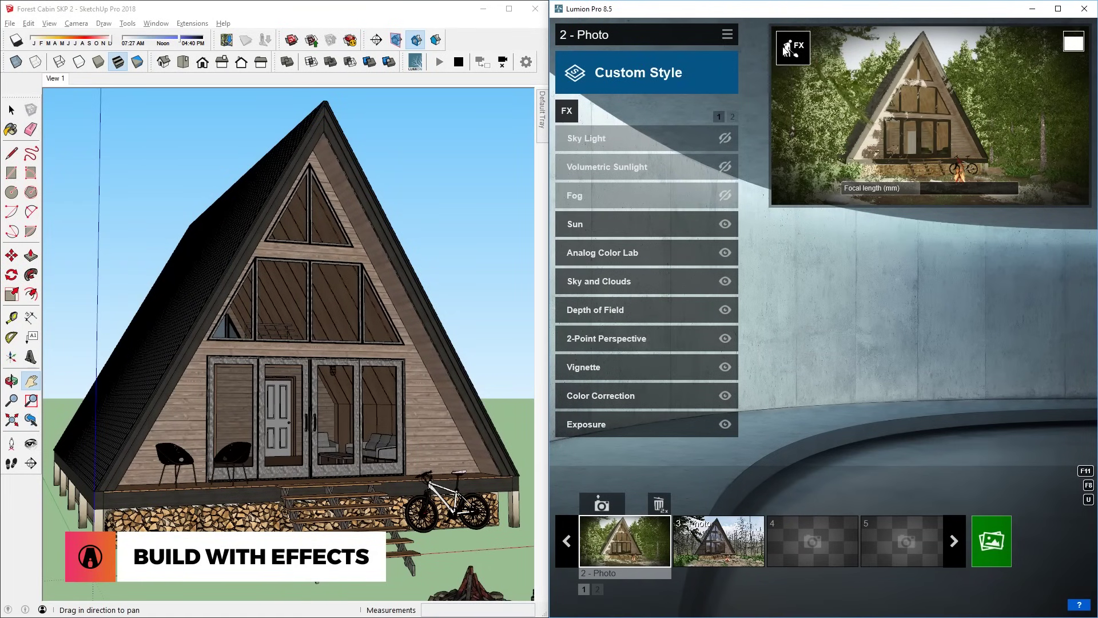
mouse_move(228, 426)
middle_mouse_down()
mouse_move(275, 435)
mouse_move(114, 453)
middle_mouse_up()
scroll(332, 469, "up", 3)
middle_click_drag(353, 509, 353, 433, "shift")
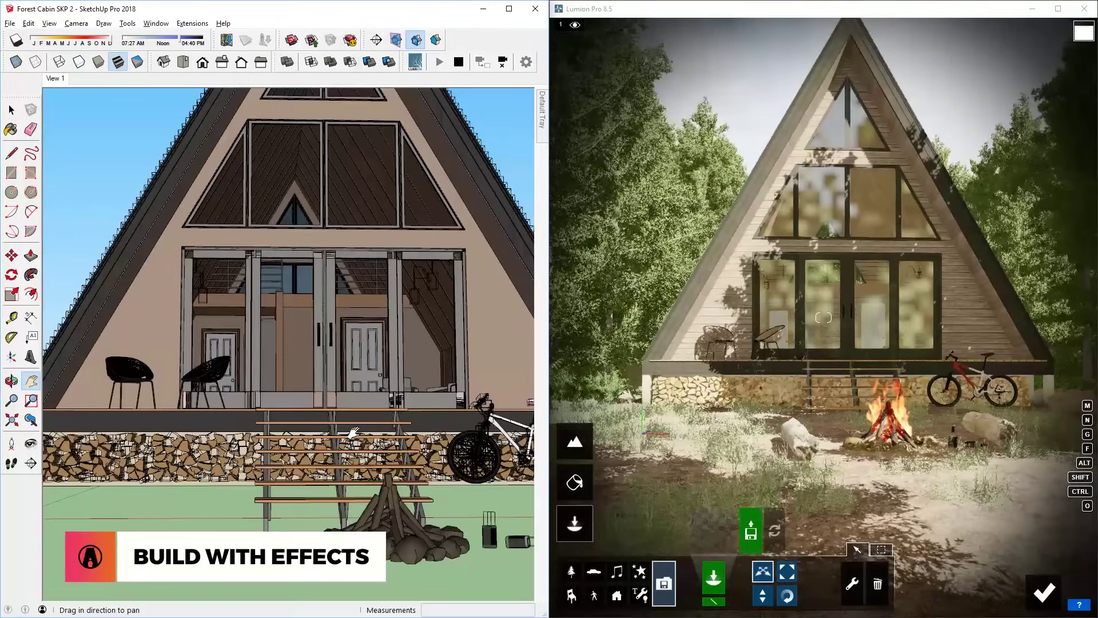
left_click(1043, 591)
Load photo 1 in Lumion and reframe the night-time cabin from SketchUp in Build with Effects.
left_click(567, 540)
left_click(625, 541)
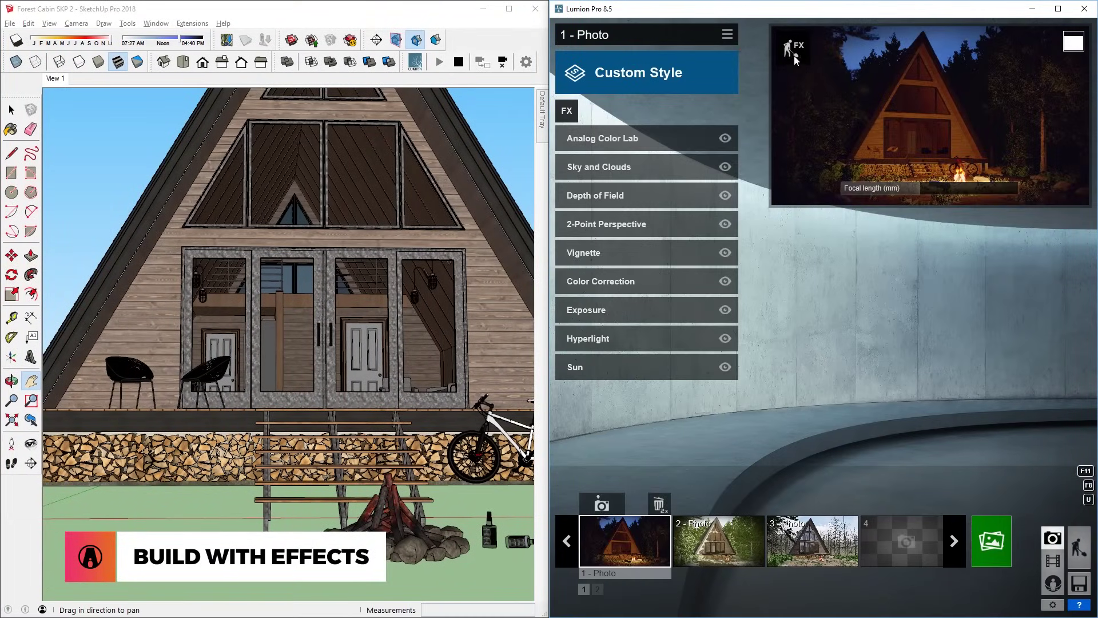
left_click(792, 46)
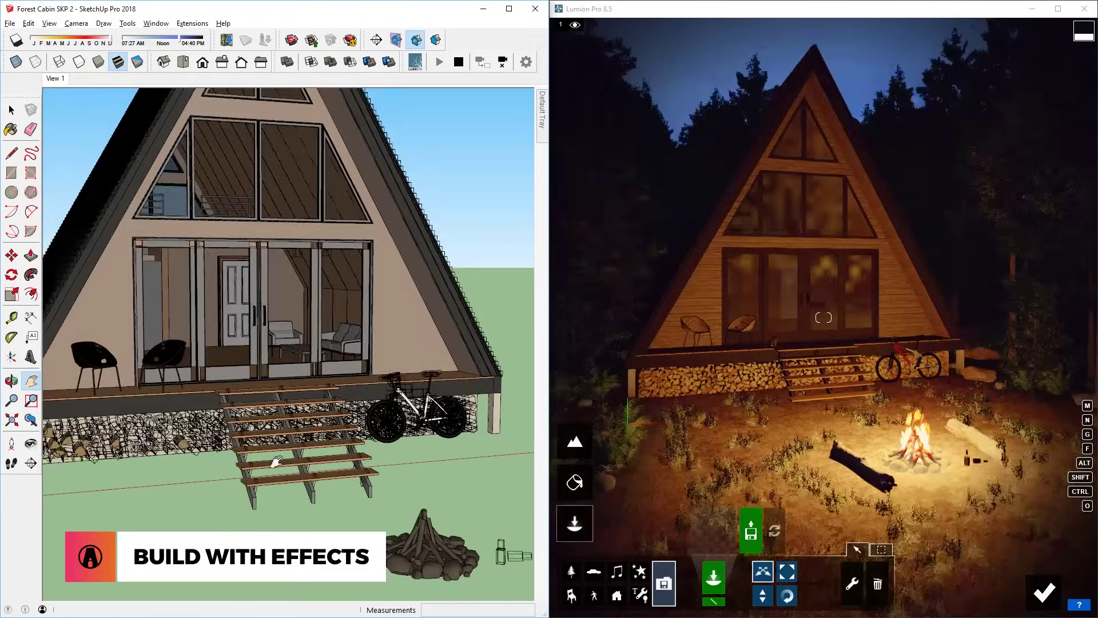
mouse_move(276, 461)
middle_mouse_down("shift")
mouse_move(321, 486)
mouse_move(316, 449)
middle_mouse_up("shift")
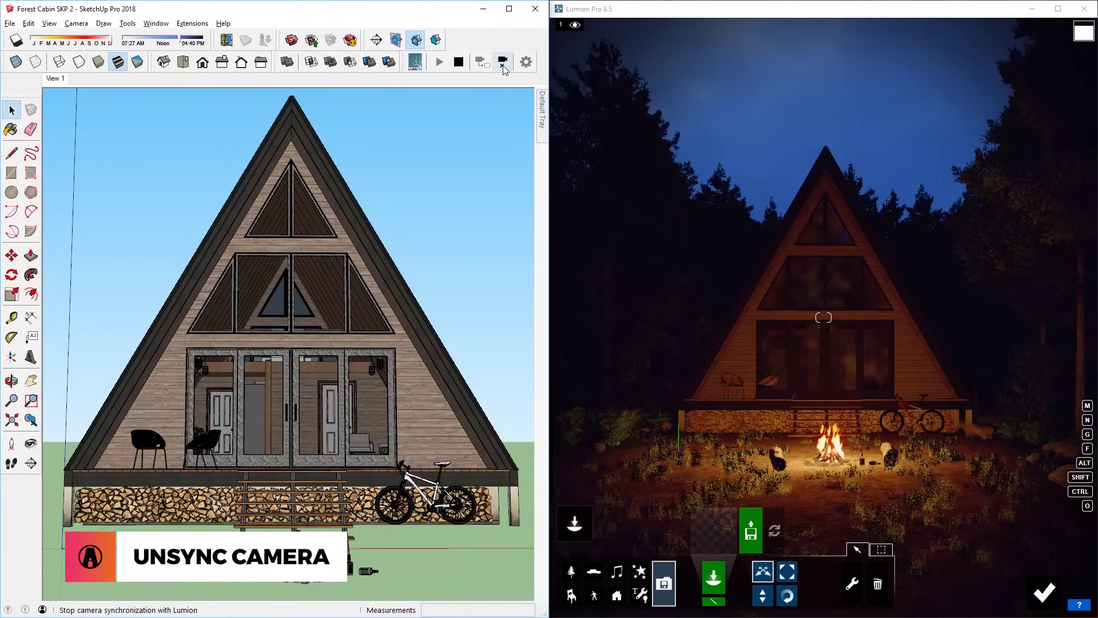
Stop the camera synchronisation with Lumion in SketchUp and move the two black chairs to the right end of the deck.
left_click(503, 62)
scroll(177, 454, "up", 5)
middle_click_drag(177, 455, 240, 486)
left_click(241, 401)
left_click(194, 428)
middle_click_drag(194, 428, 171, 458)
key("m")
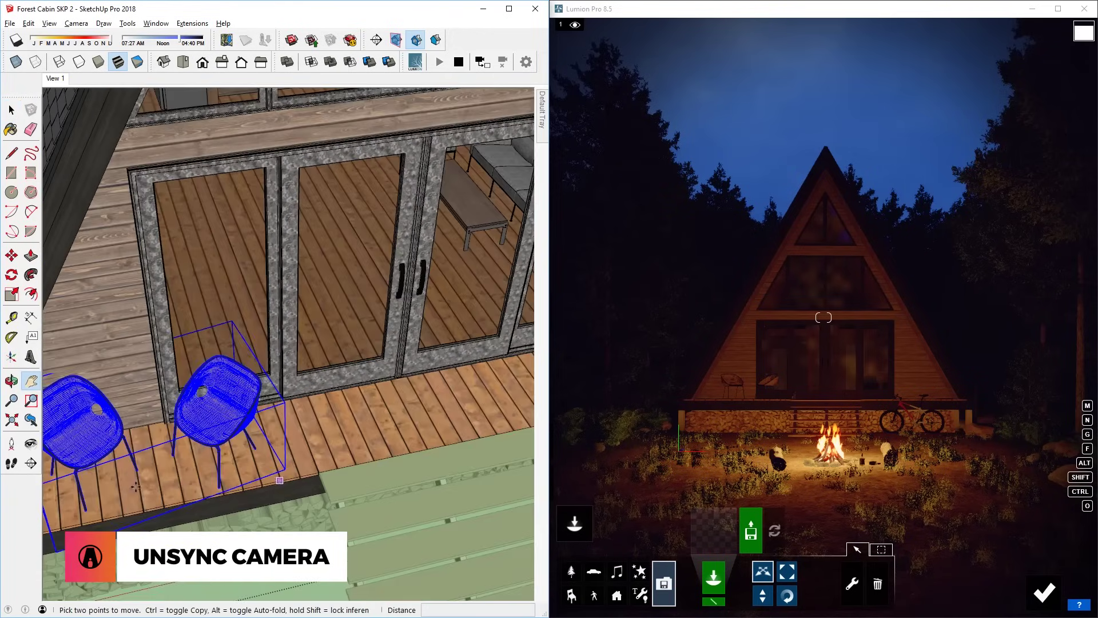
left_click(129, 495)
Move the wooden entrance stairs along the deck's front edge toward its left end.
middle_click_drag(394, 435, 75, 483, "shift")
left_click(332, 438)
key("space")
middle_click_drag(332, 438, 479, 428)
left_click(444, 518)
scroll(428, 458, "down", 2)
scroll(478, 429, "down", 2)
left_click(479, 429)
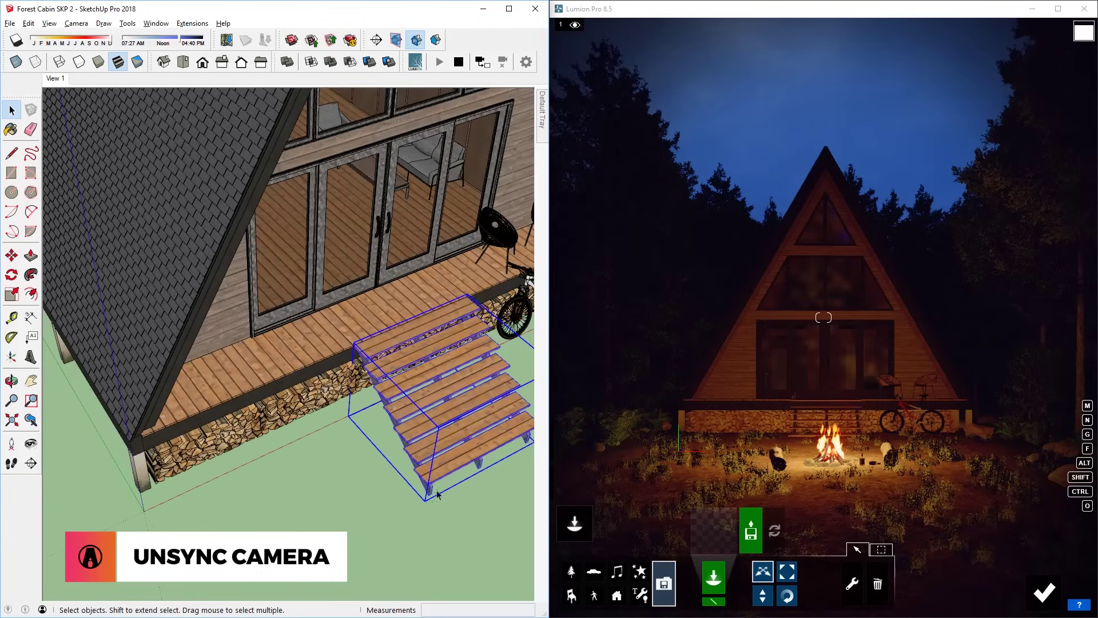
key("m")
left_click(491, 506)
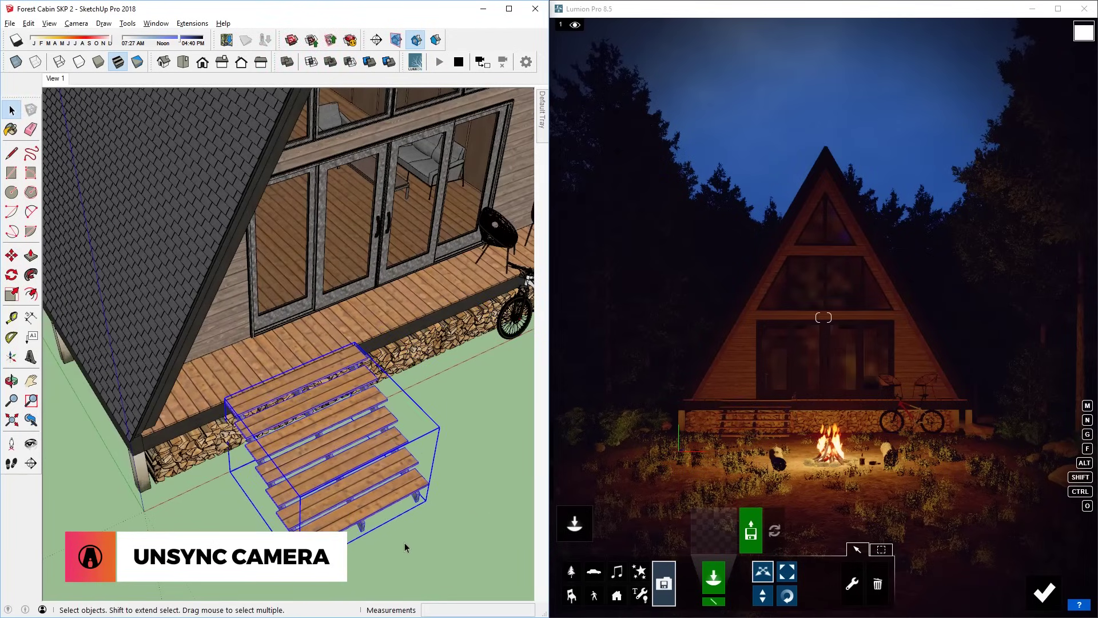
Undo the moves of the entrance stairs and the two chairs.
mouse_move(435, 392)
middle_mouse_down()
mouse_move(289, 393)
mouse_move(397, 404)
middle_mouse_up()
scroll(289, 392, "down", 3)
key("ctrl+z")
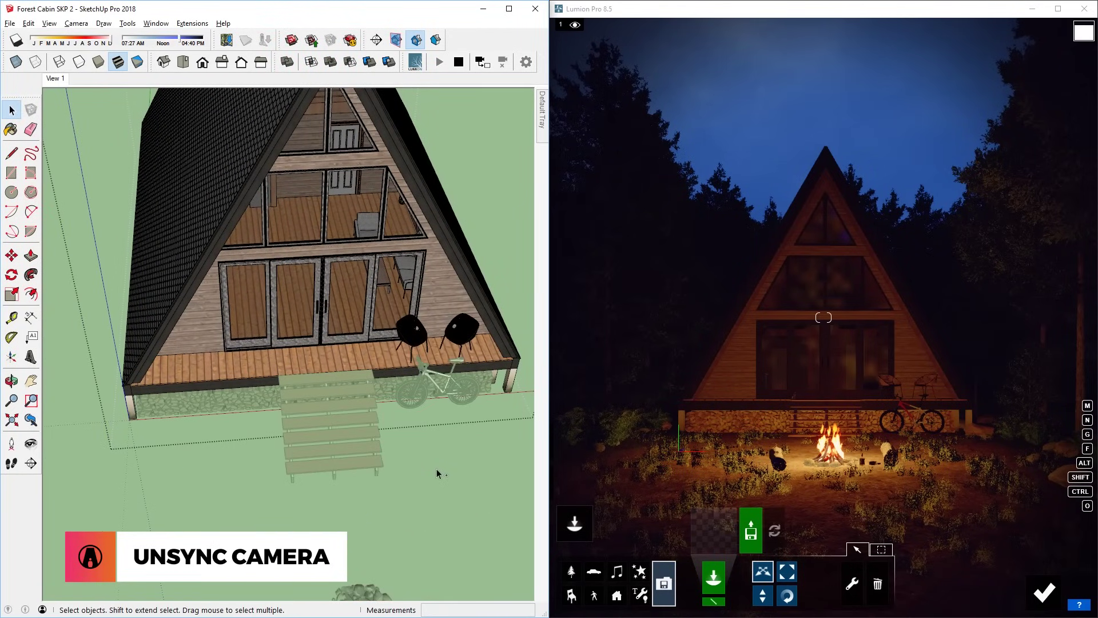
key("ctrl+z")
Restart the camera synchronisation with Lumion and orbit to a straight front view of the cabin.
left_click(480, 61)
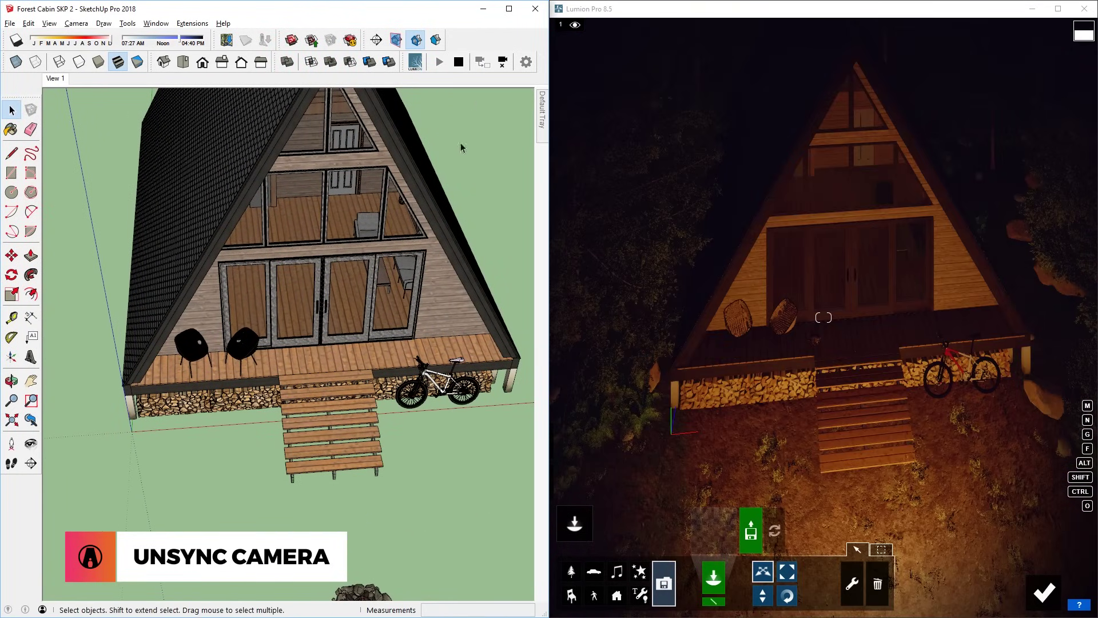
mouse_move(435, 372)
middle_mouse_down()
mouse_move(386, 324)
mouse_move(366, 344)
mouse_move(348, 316)
mouse_move(321, 326)
middle_mouse_up()
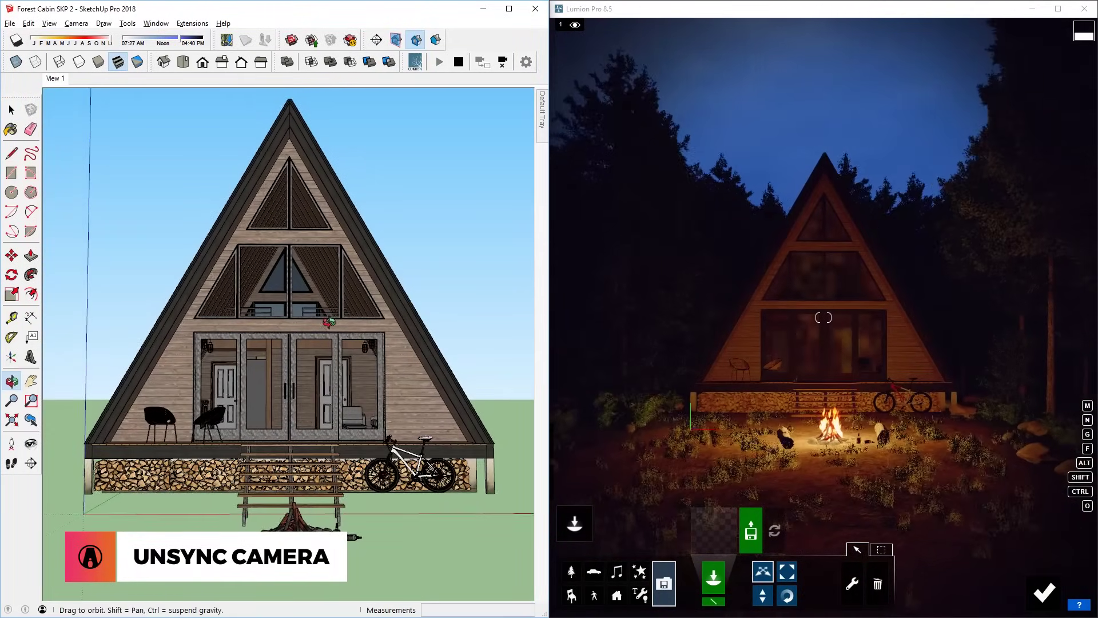
Return to Photo mode in a maximised Lumion window and restore the saved camera view of photo 1.
left_click(915, 514)
left_click(1043, 592)
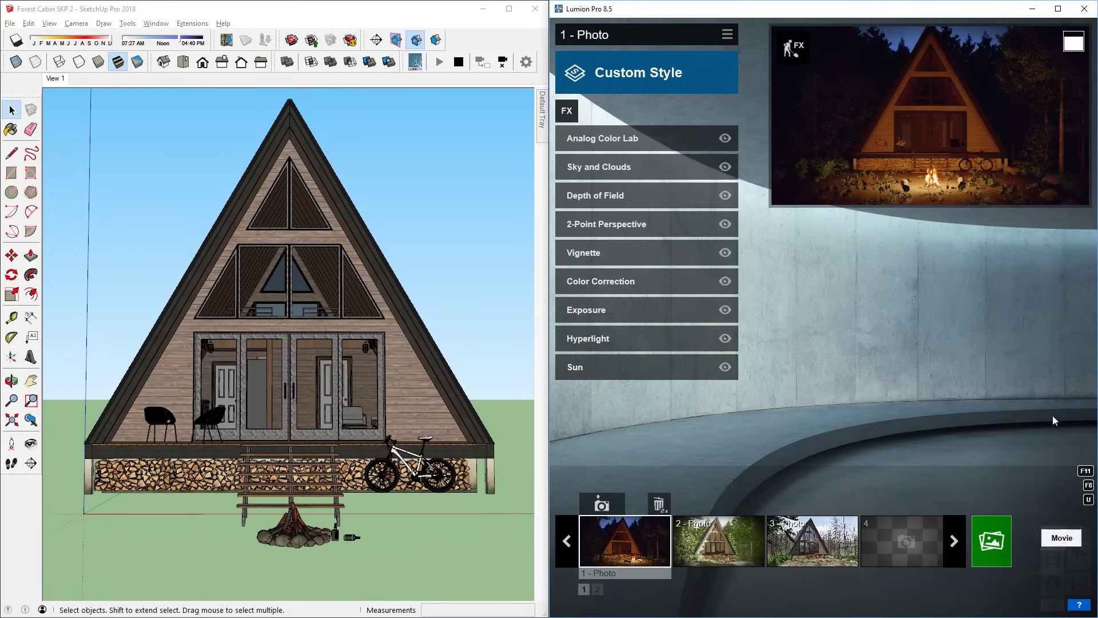
left_click(1058, 8)
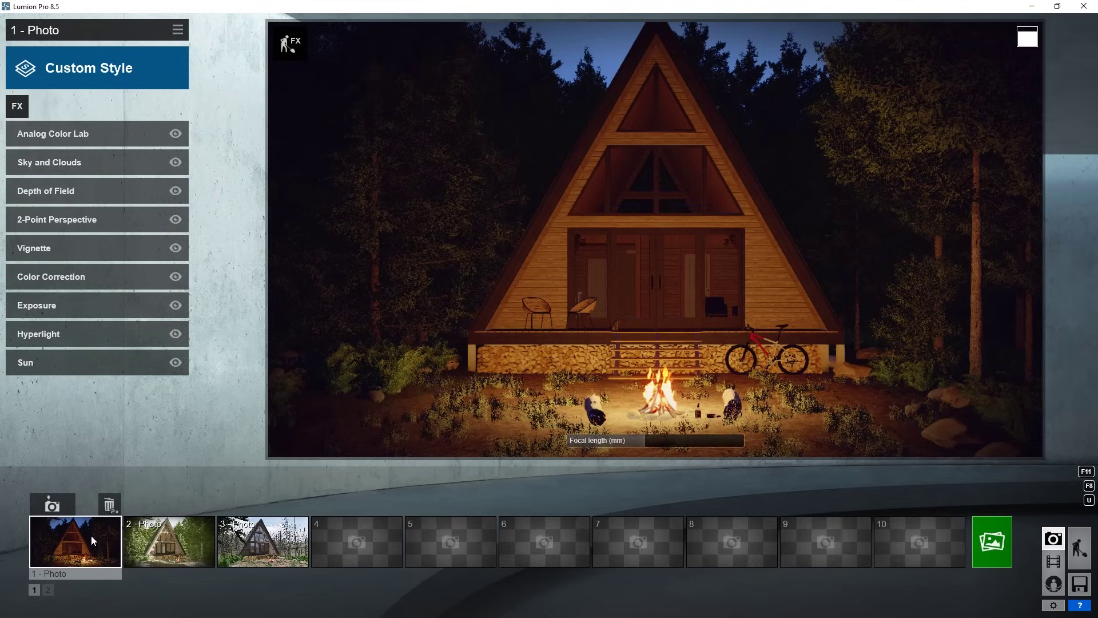
left_click(91, 535)
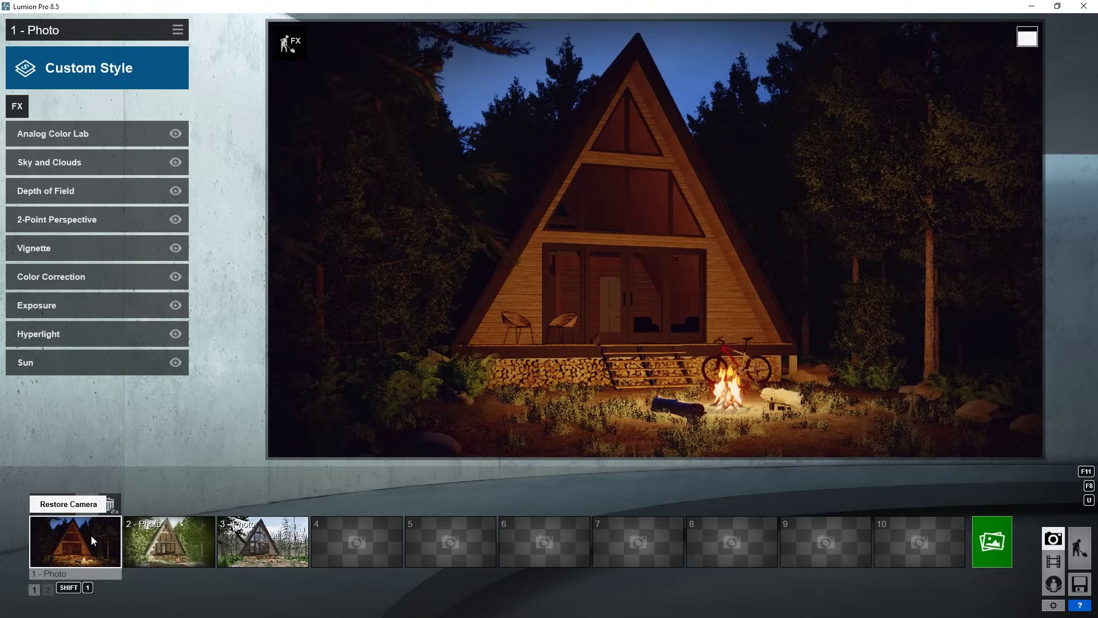